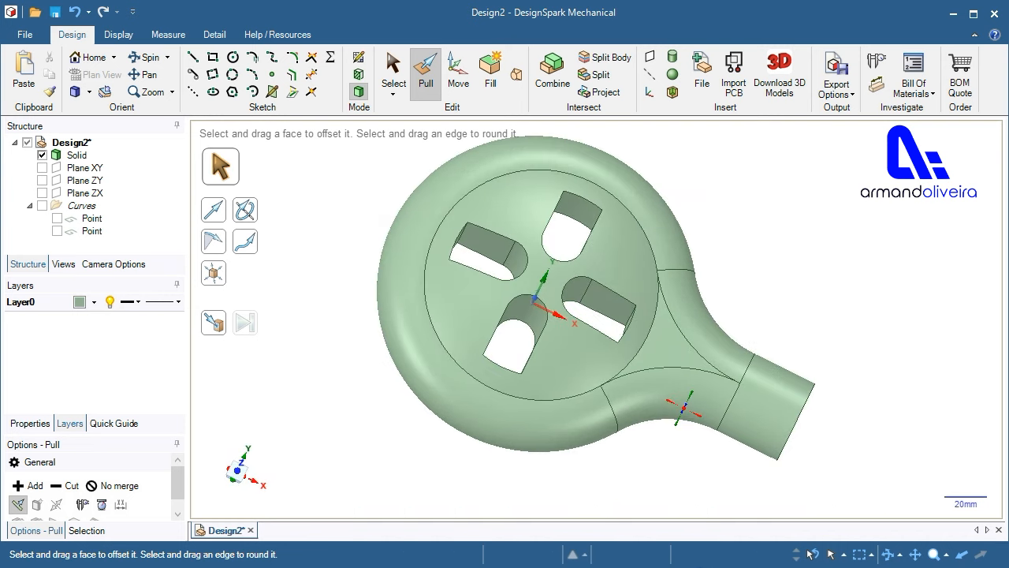
middle_click_drag(810, 554, 857, 525)
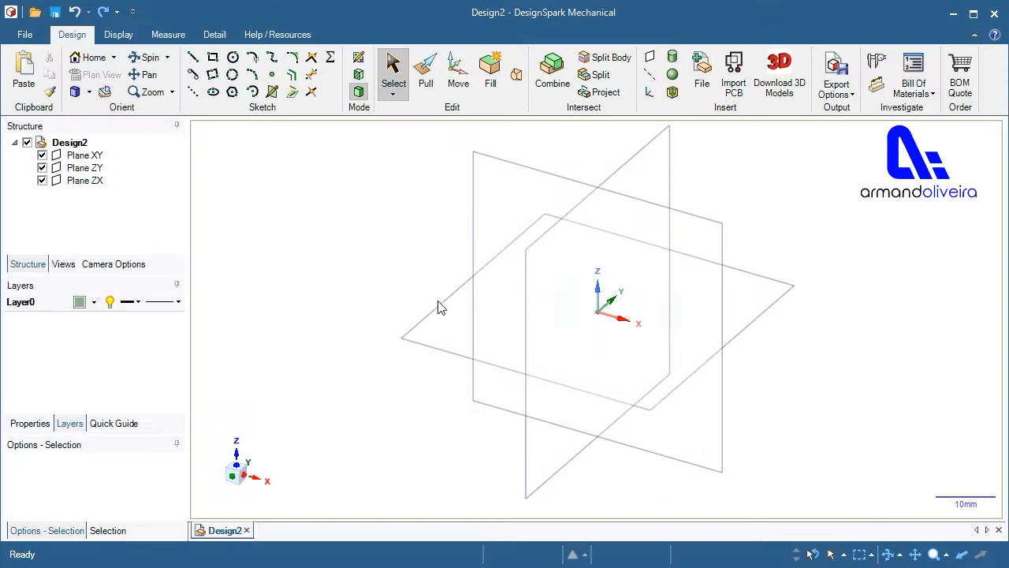
- Start a sketch on Plane XY and hide the ZX and ZY planes
left_click(440, 308)
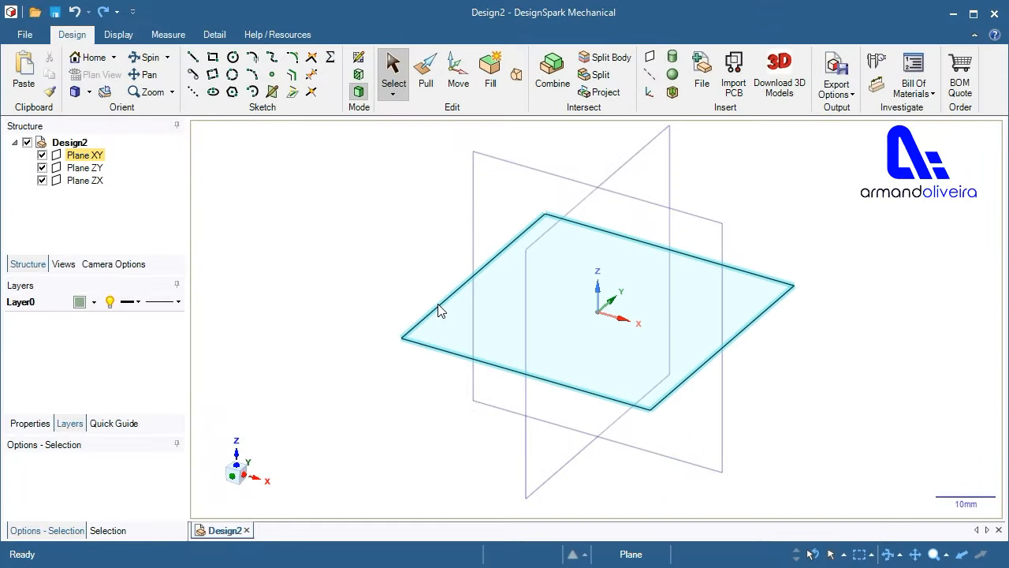
left_click(360, 63)
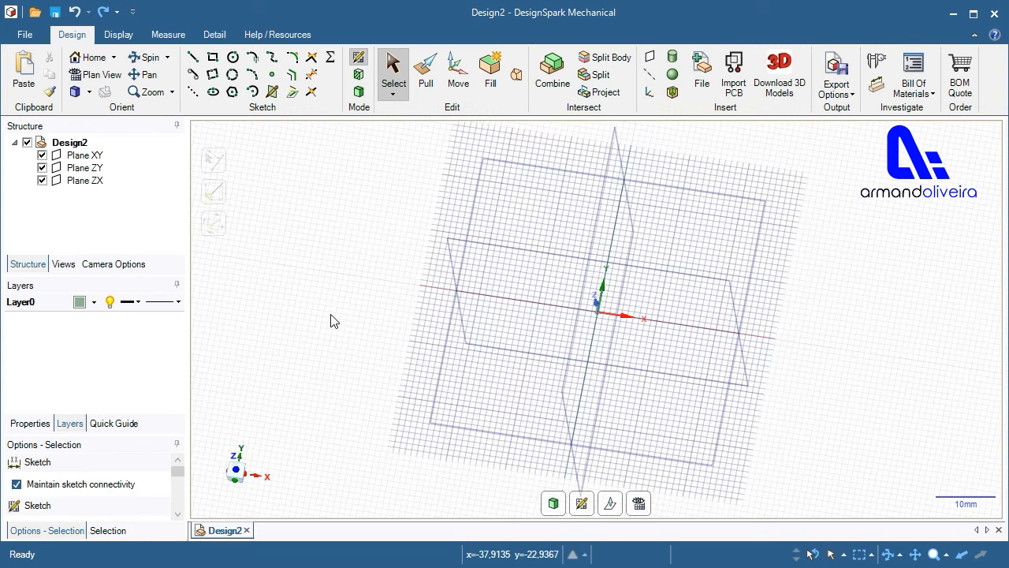
left_click(527, 311)
key("Delete")
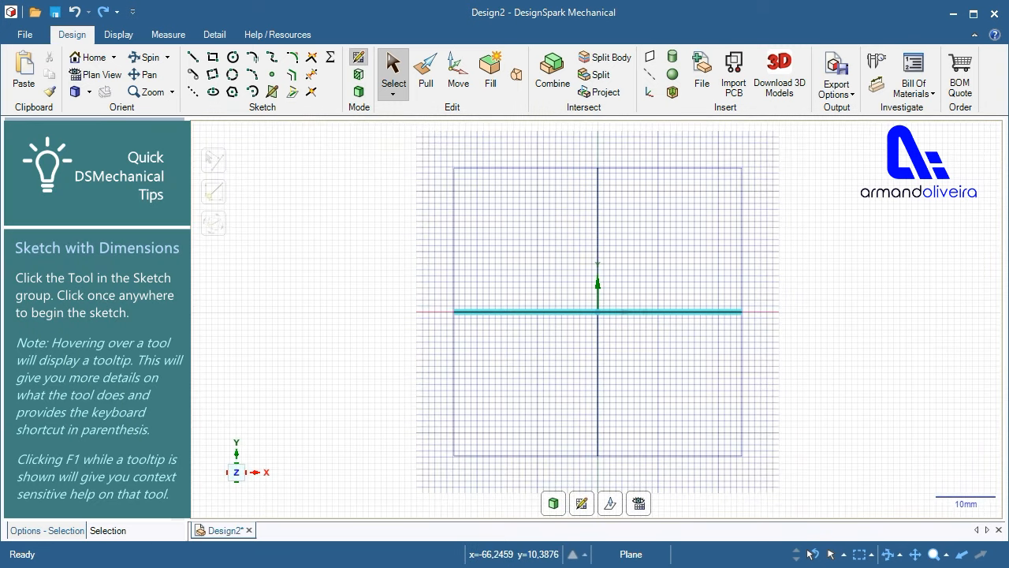
left_click(597, 228)
key("Delete")
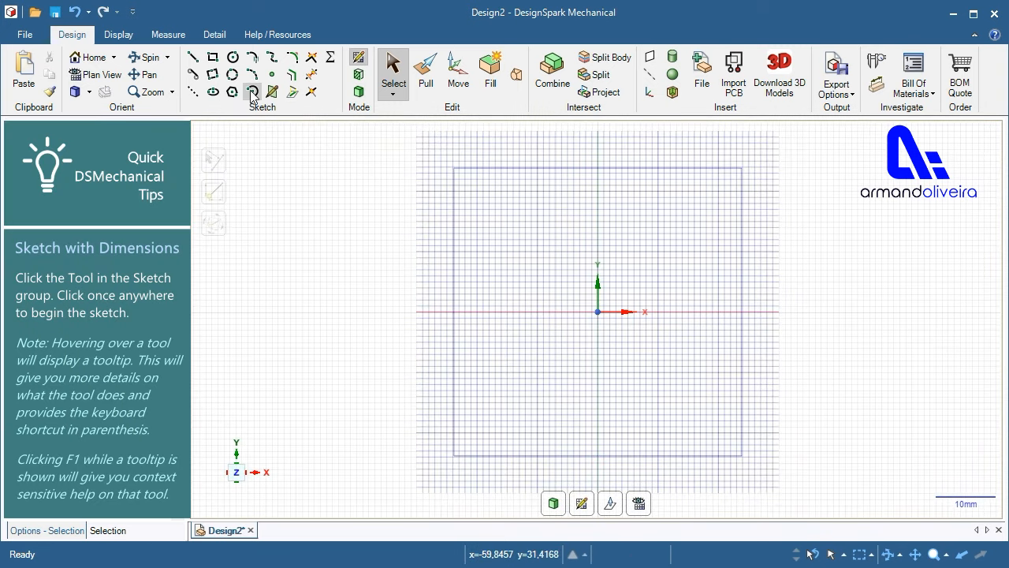
- Sketch a downward-facing 180° arc of 20 mm diameter, centred 20 mm above the origin on the Y axis
left_click(252, 92)
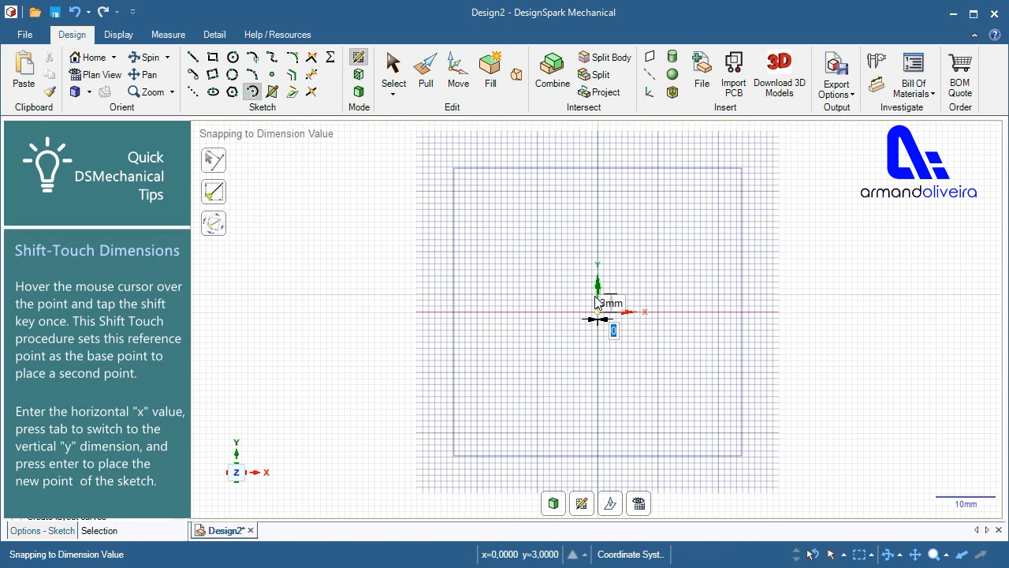
left_click(599, 192)
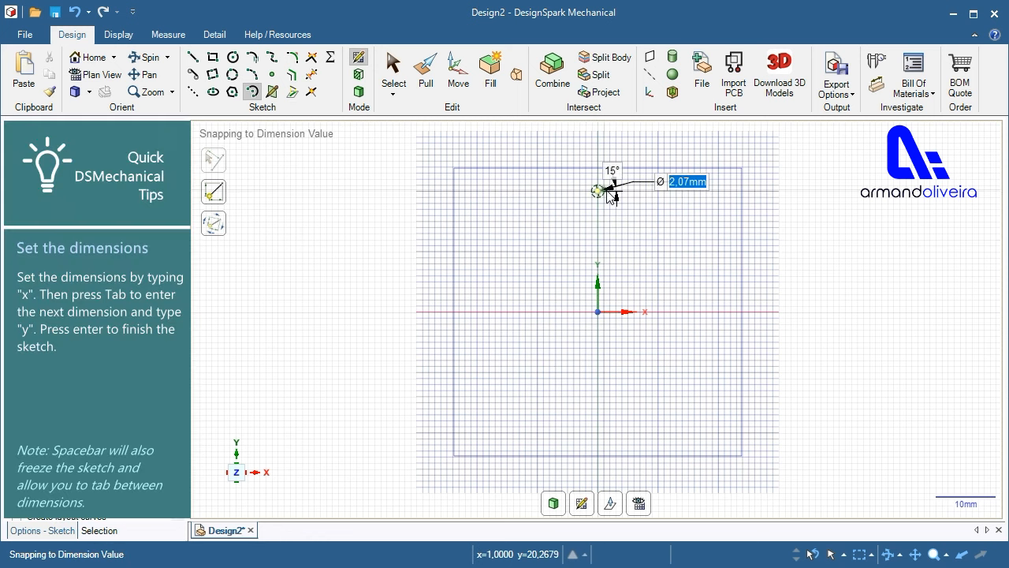
left_click(660, 192)
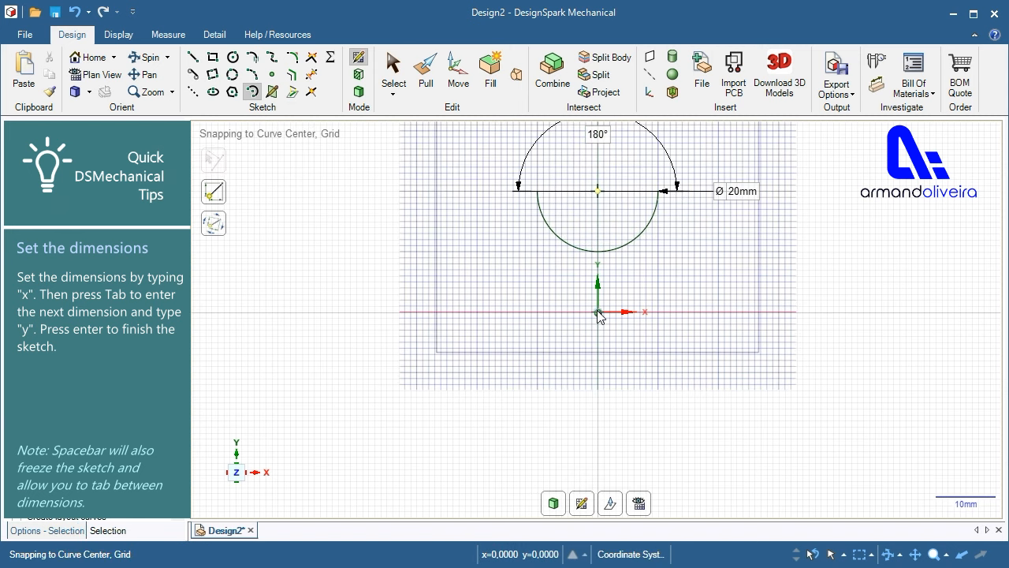
key("Escape")
- Sketch a 90 mm diameter circle centred on the origin
scroll(597, 312, "down", 2)
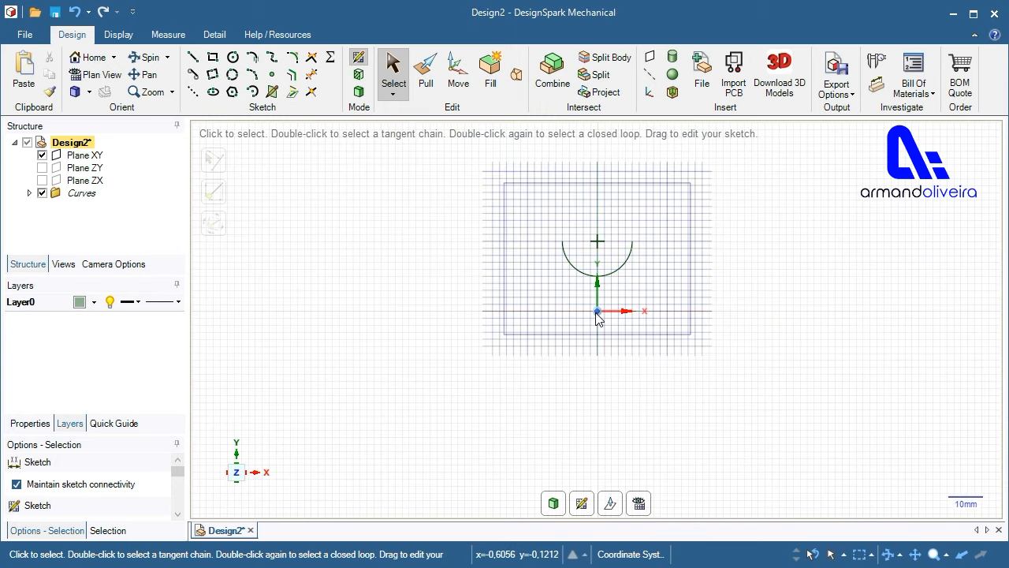
scroll(598, 312, "down", 1)
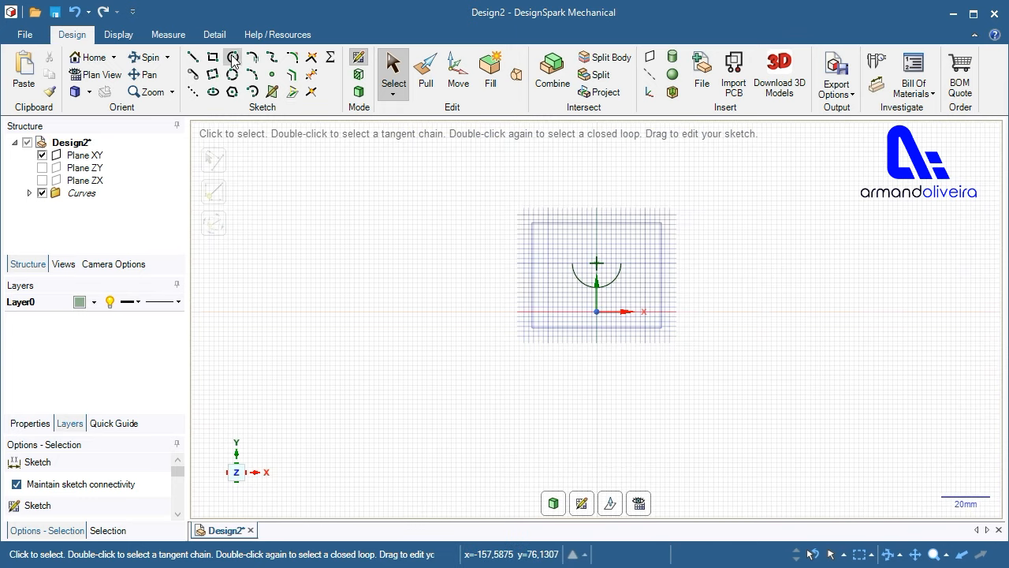
left_click(234, 58)
left_click(597, 312)
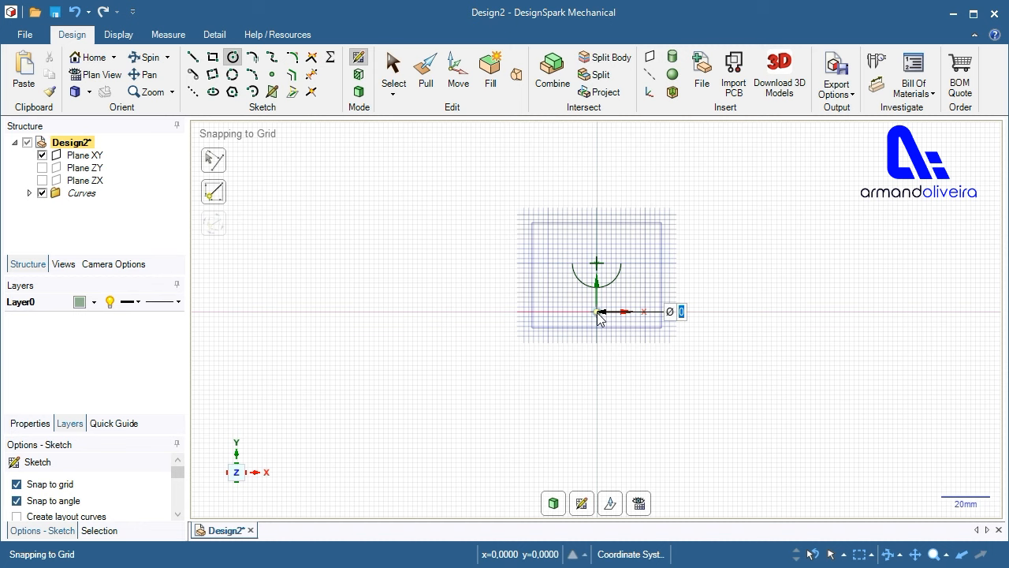
left_click(707, 313)
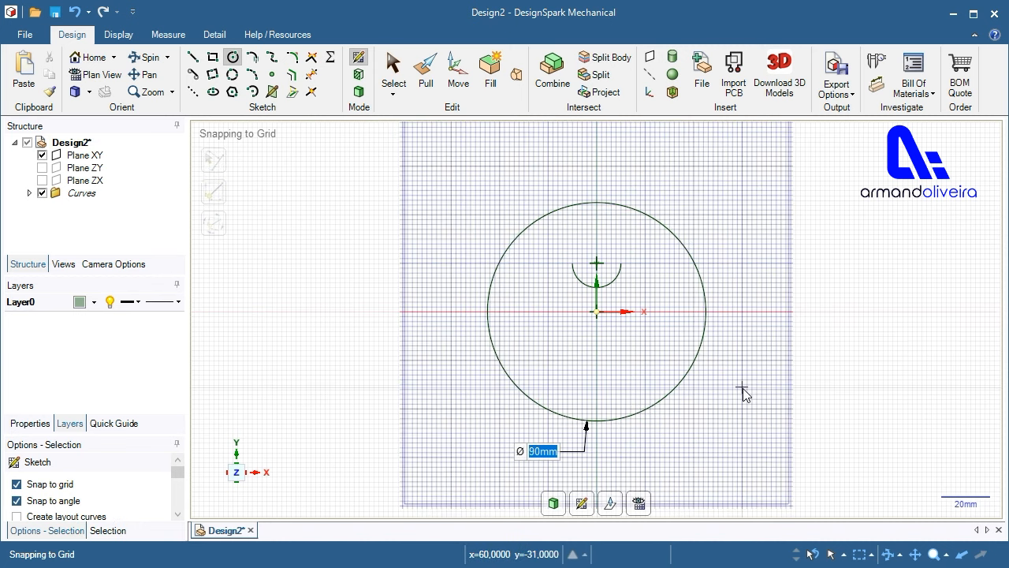
key("Escape")
- Draw vertical lines from both arc ends up to the circle, and trim away the circle outside the slot
left_click(192, 57)
left_click(572, 263)
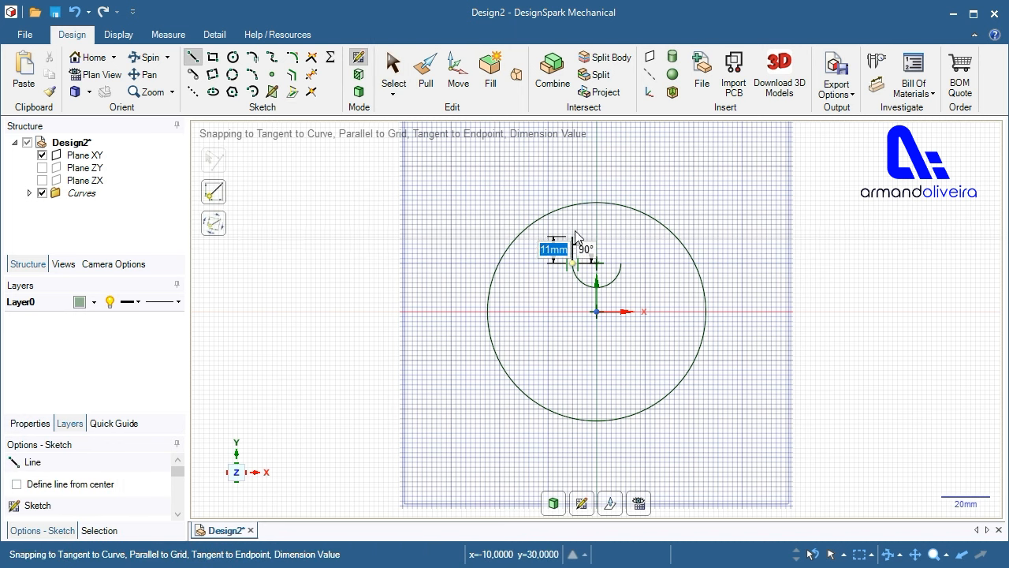
left_click(572, 205)
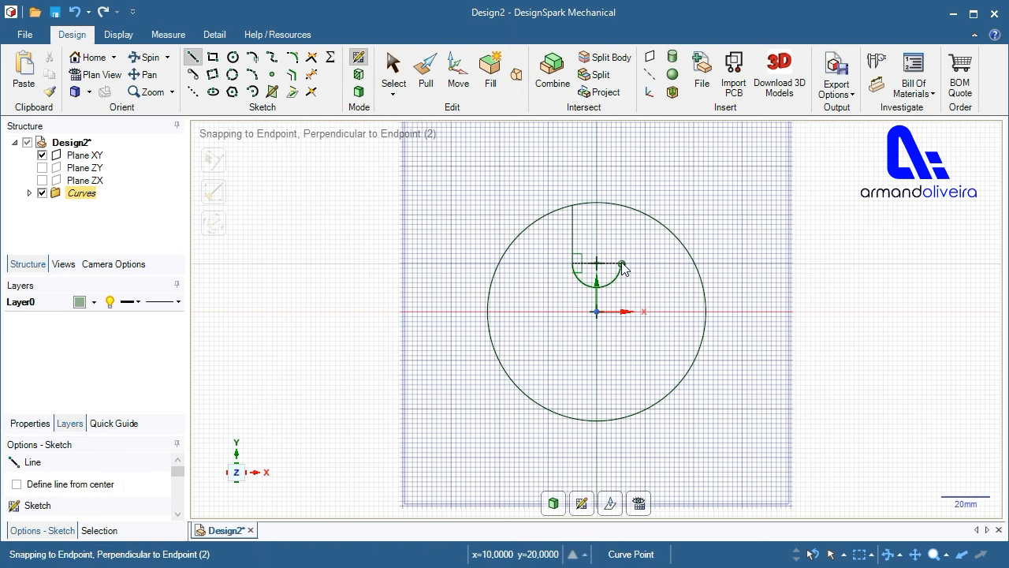
left_click(622, 262)
left_click(622, 206)
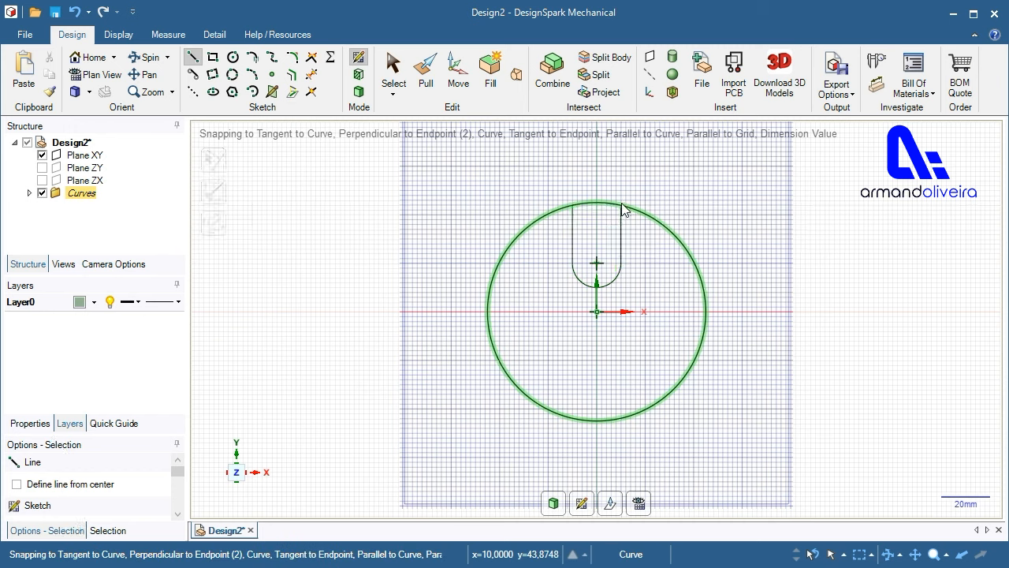
left_click(394, 69)
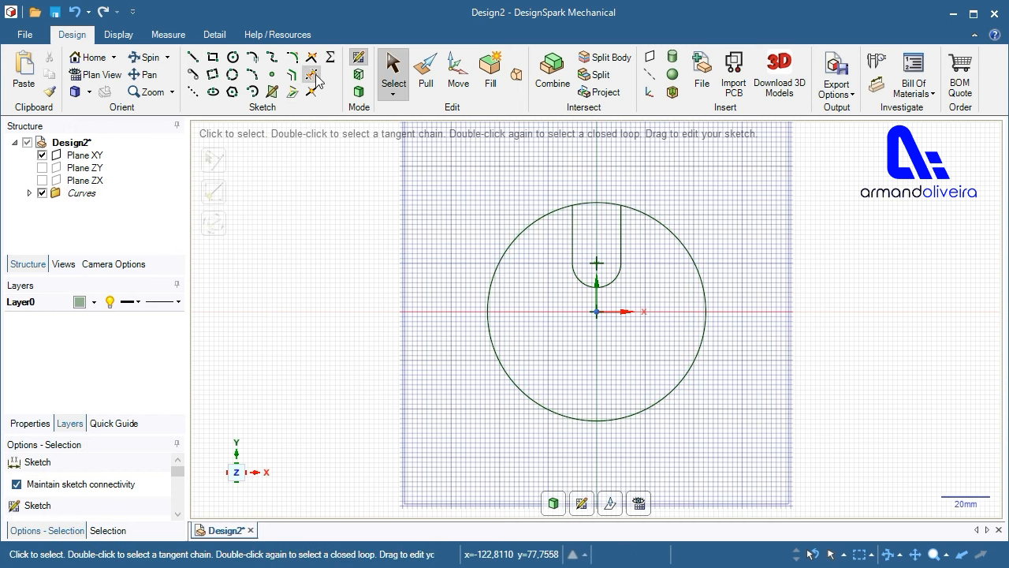
left_click(314, 76)
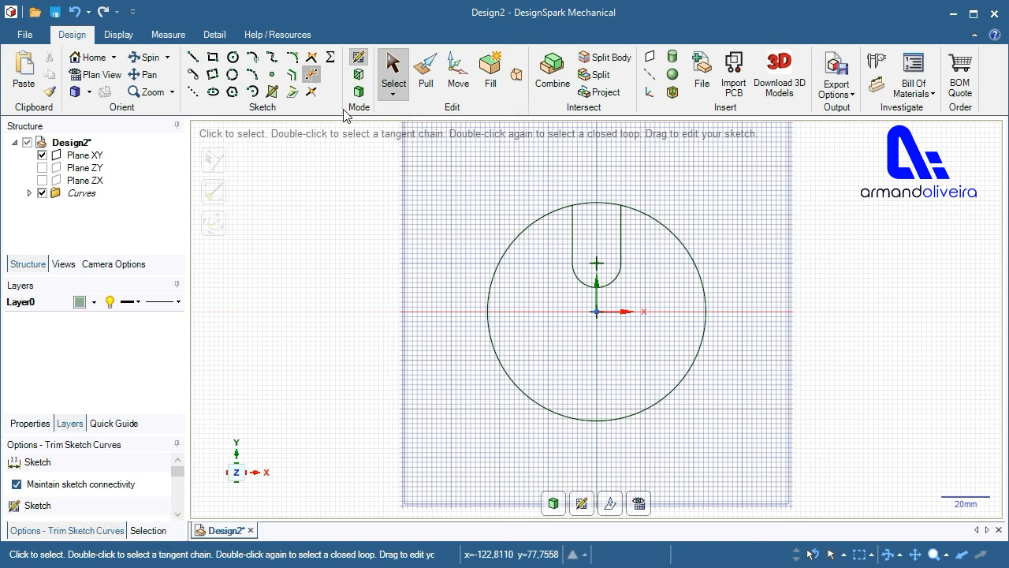
left_click(532, 227)
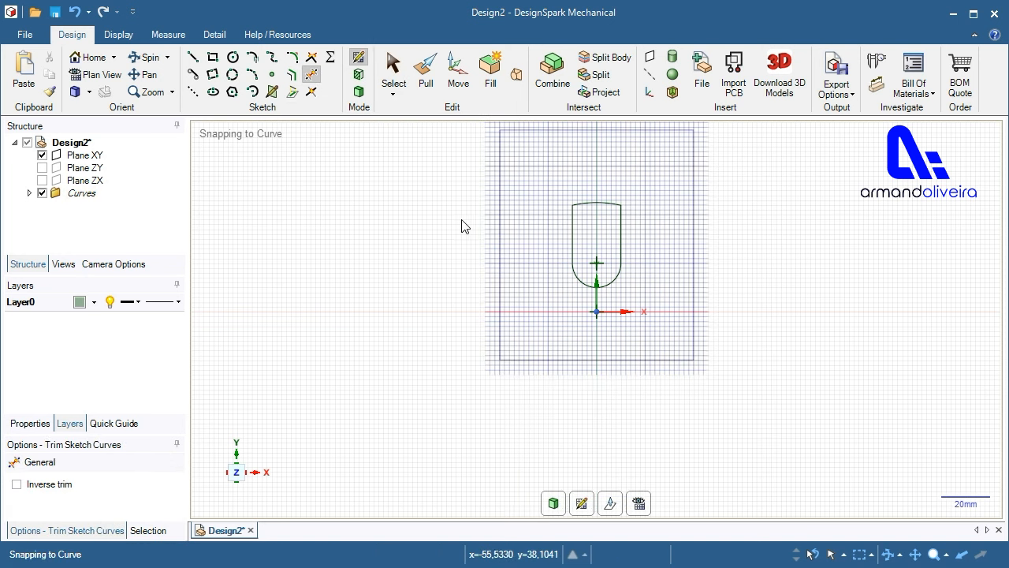
- Create a circular pattern of four slot profiles around the origin using Move with pattern creation enabled
left_click(456, 83)
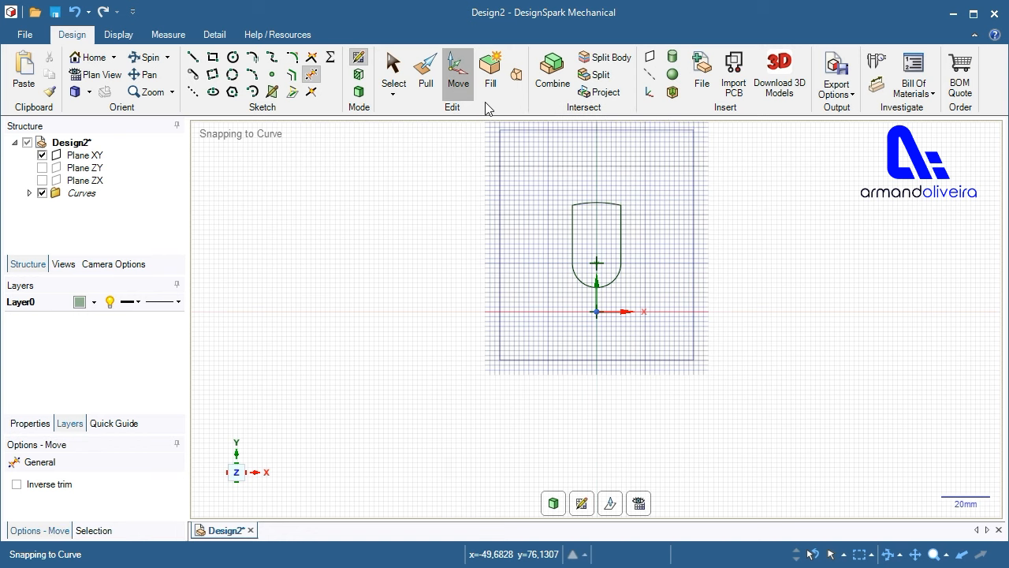
left_click(597, 206)
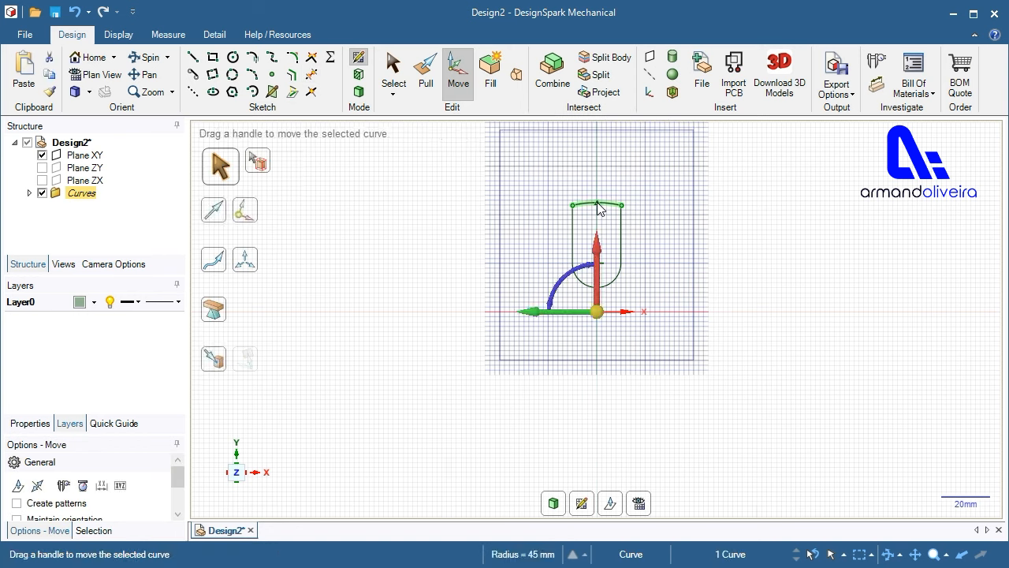
double_click(598, 205)
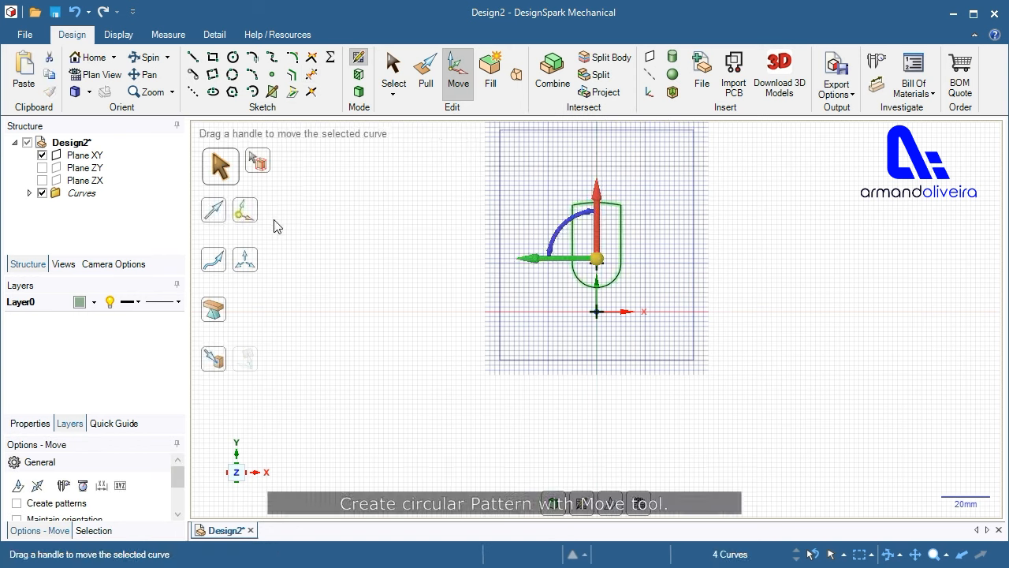
left_click(245, 212)
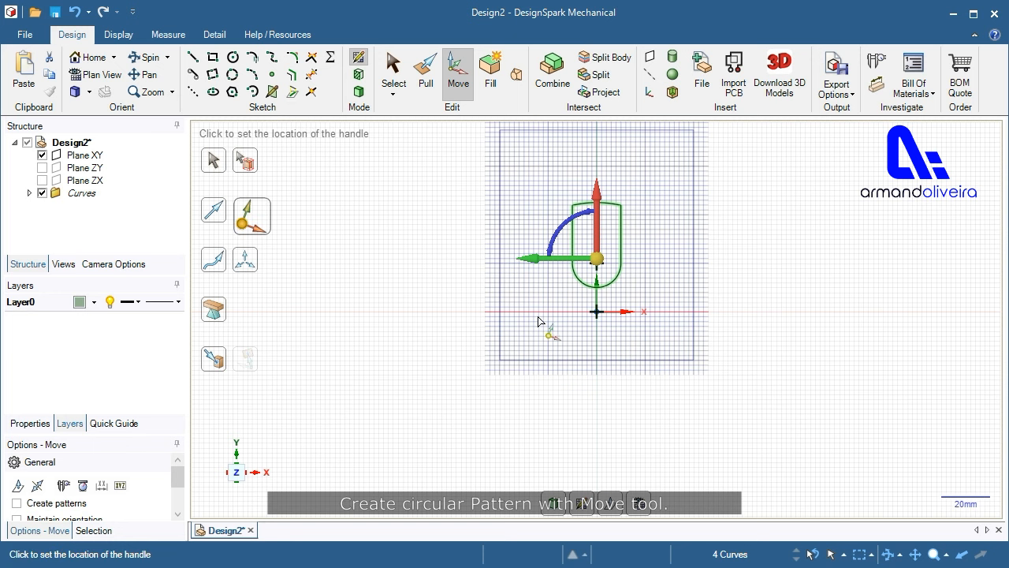
left_click(597, 311)
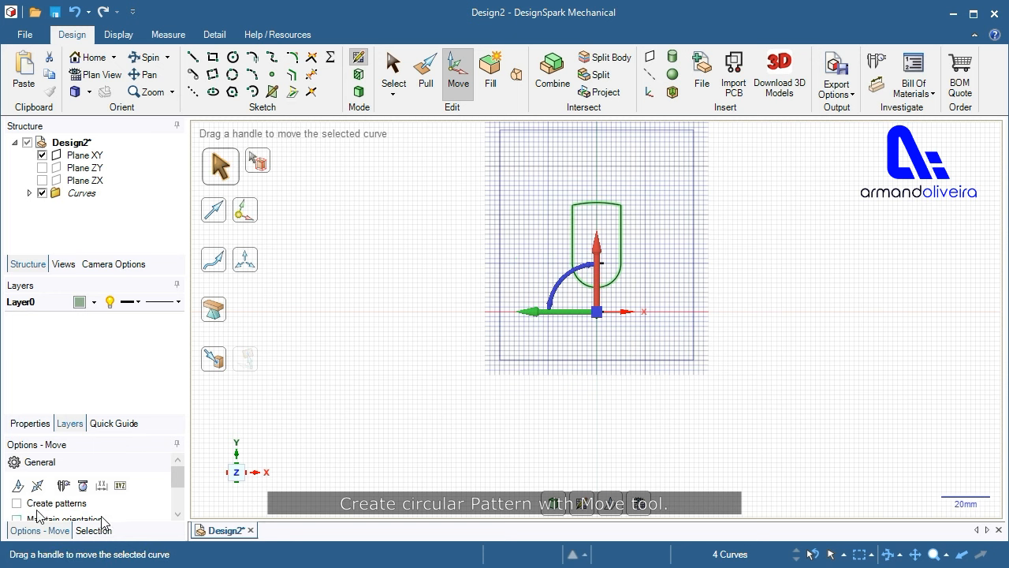
left_click(17, 503)
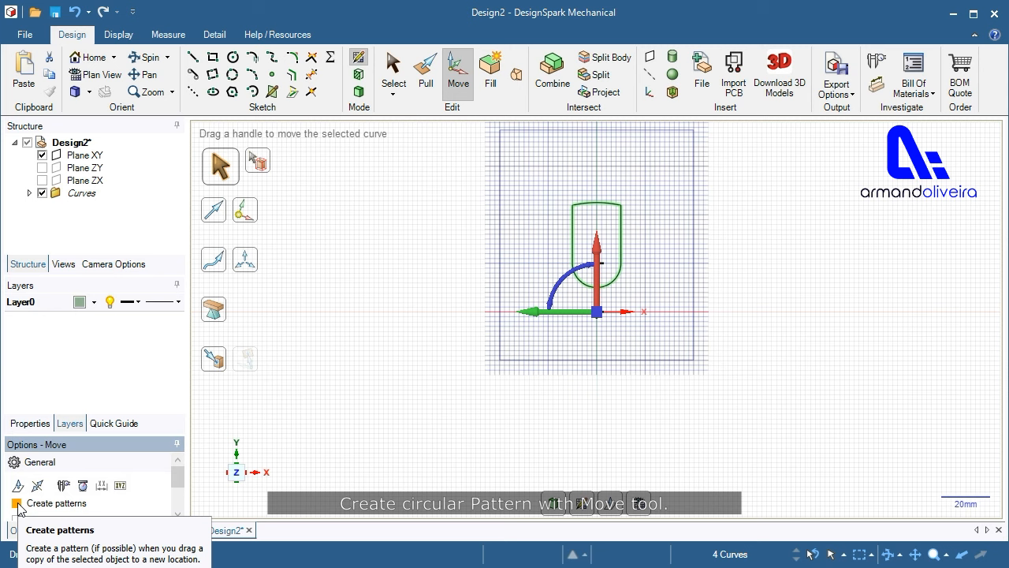
left_click_drag(563, 278, 569, 473, "ctrl")
key("Escape")
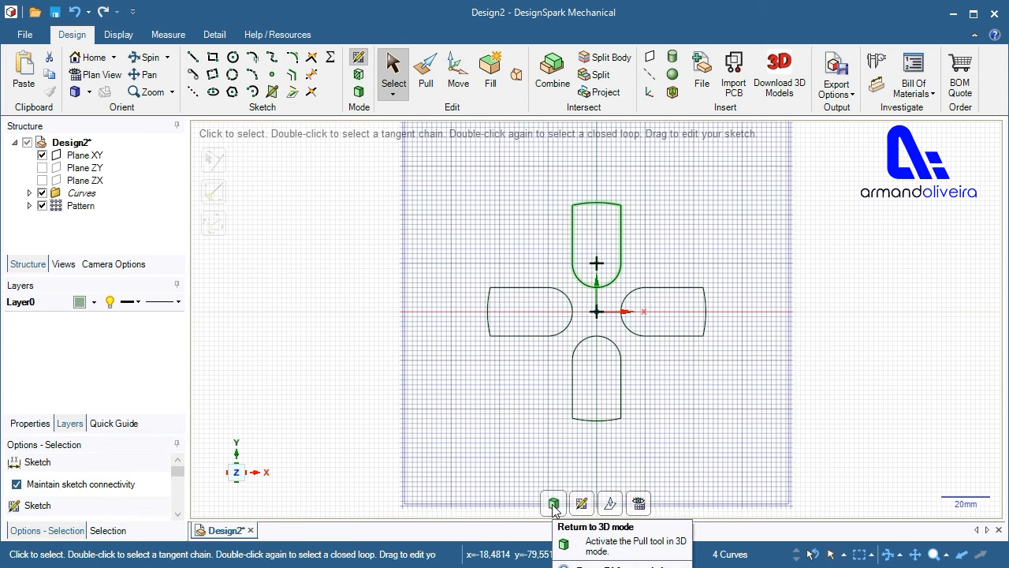
- Return to 3D mode with the slot surface hidden and start a new sketch on Plane XY
left_click(554, 503)
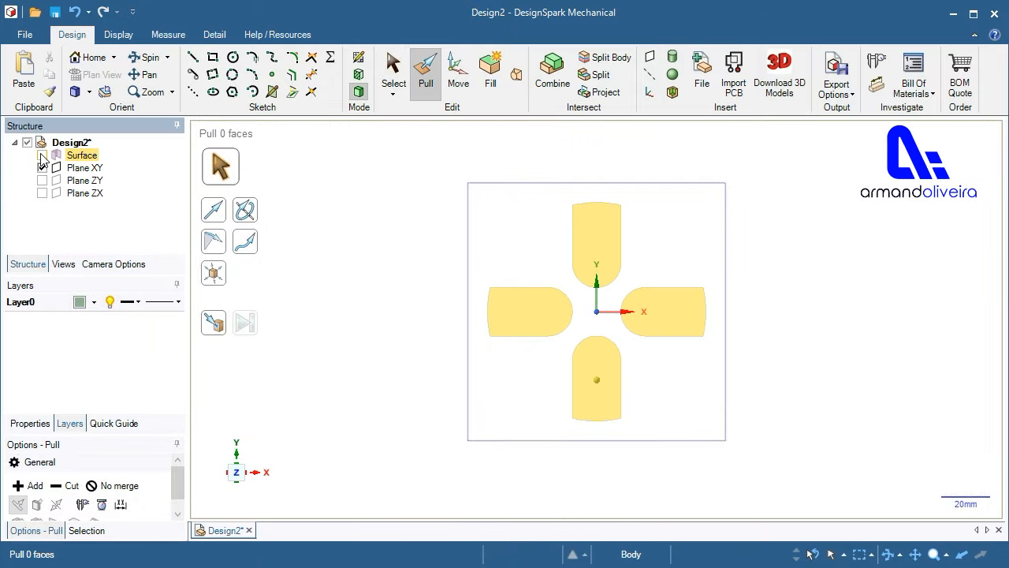
left_click(42, 156)
left_click(488, 187)
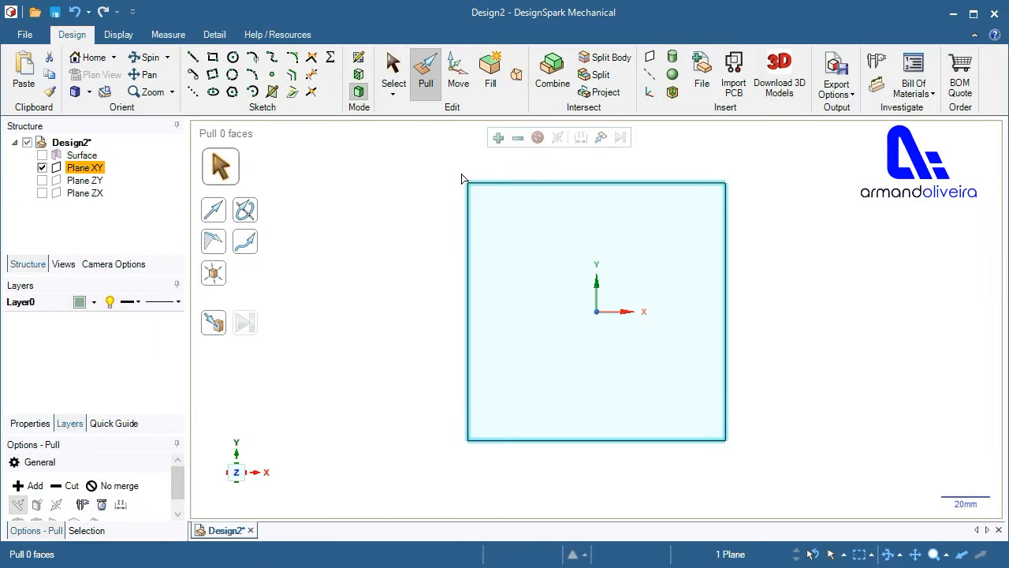
left_click(358, 59)
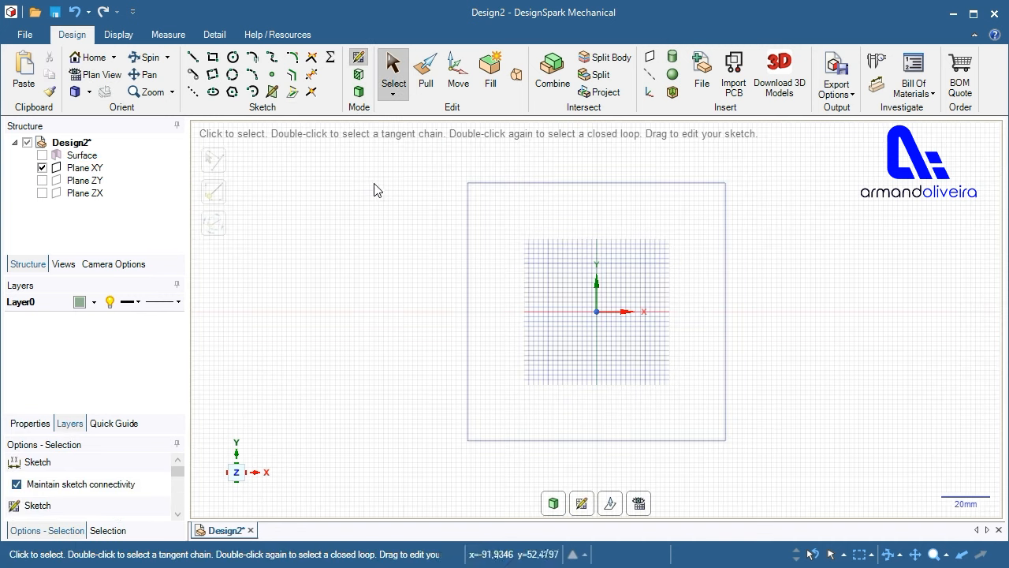
- Sketch a 150 mm diameter circle centred on the origin
left_click(232, 58)
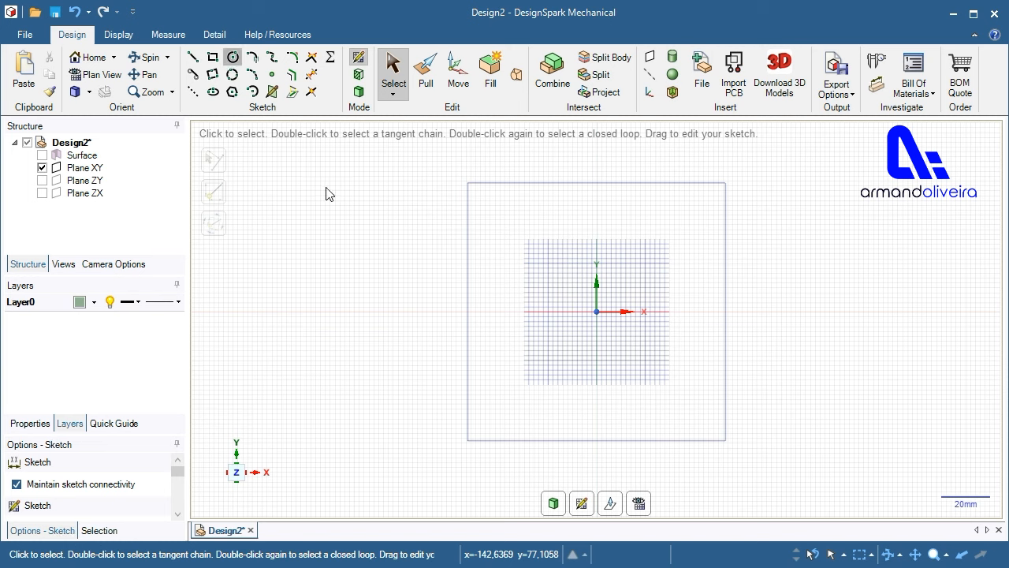
left_click(597, 313)
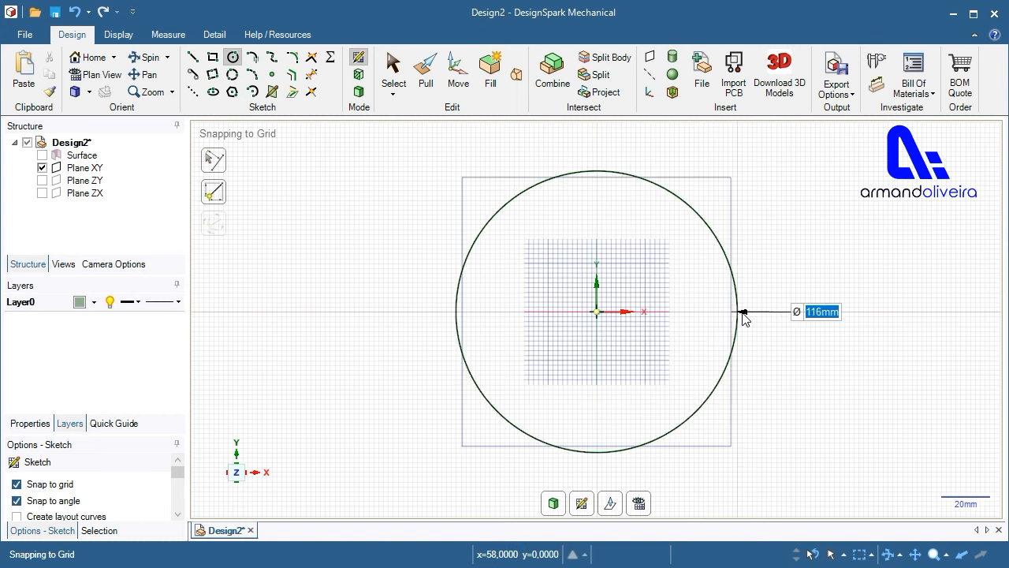
type("150")
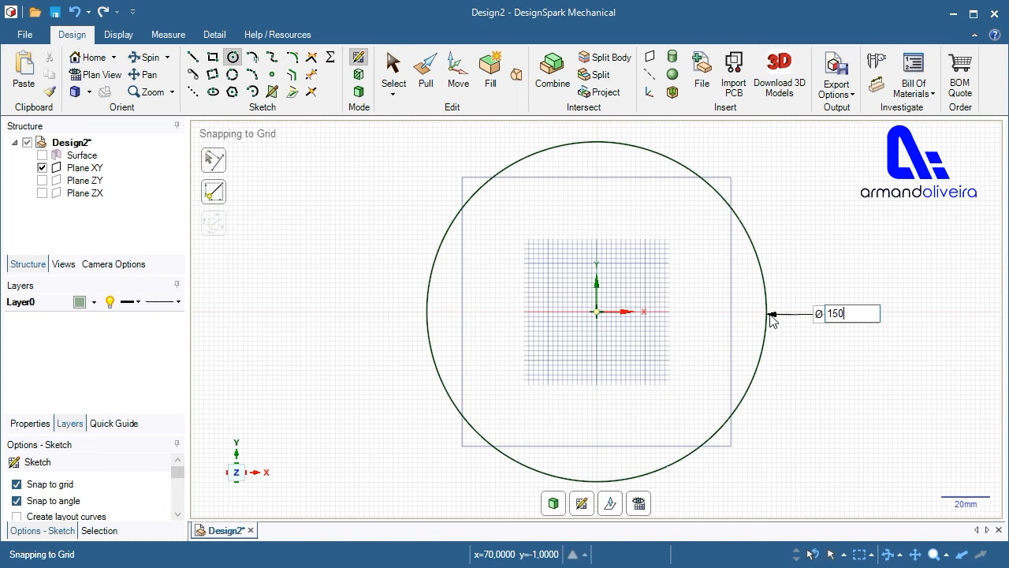
key("Return")
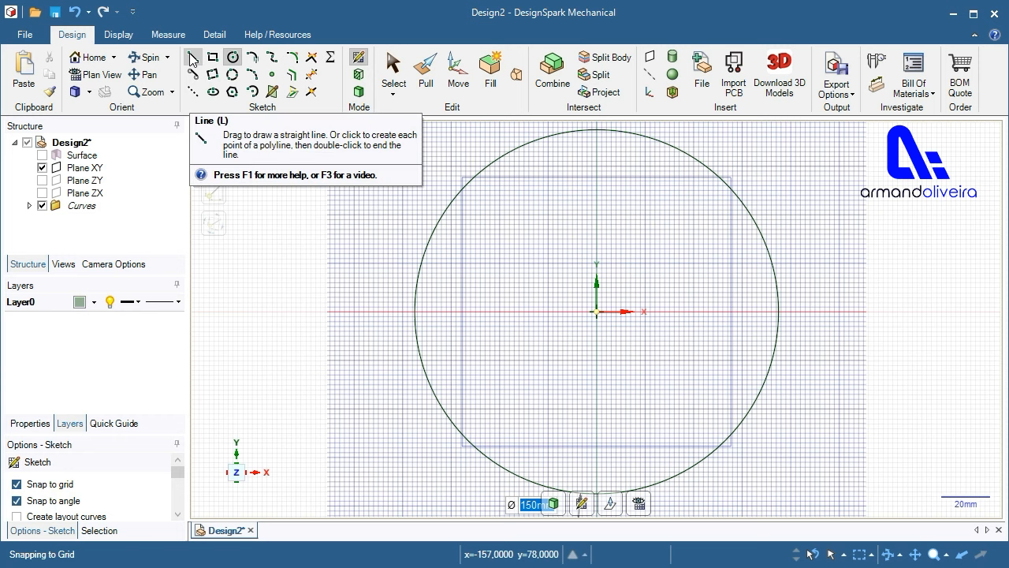
- Draw a 40 mm wide handle outline from the circle to 135 mm from the origin along X, and trim away the circle arc inside it
left_click(193, 58)
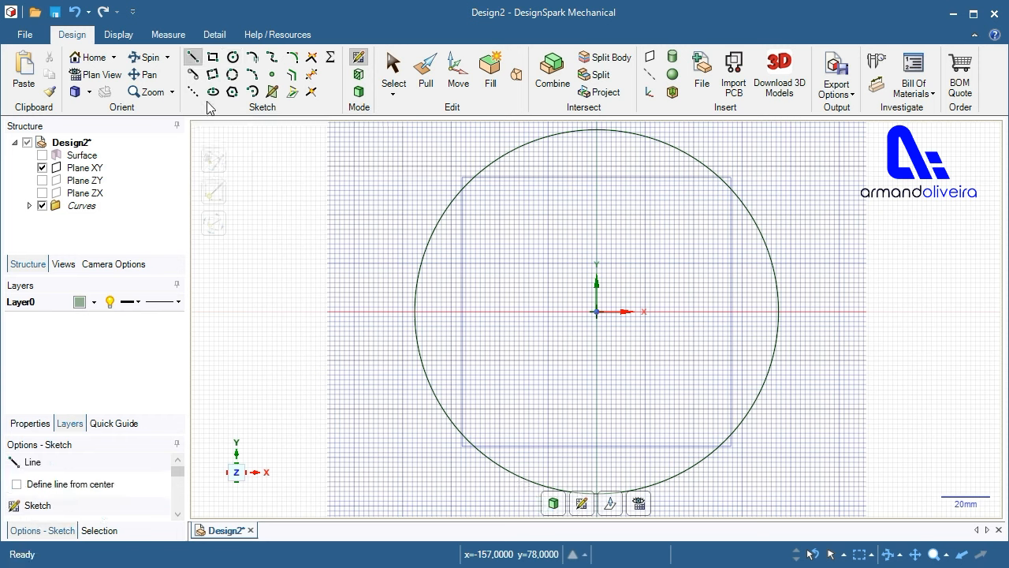
left_click(597, 312)
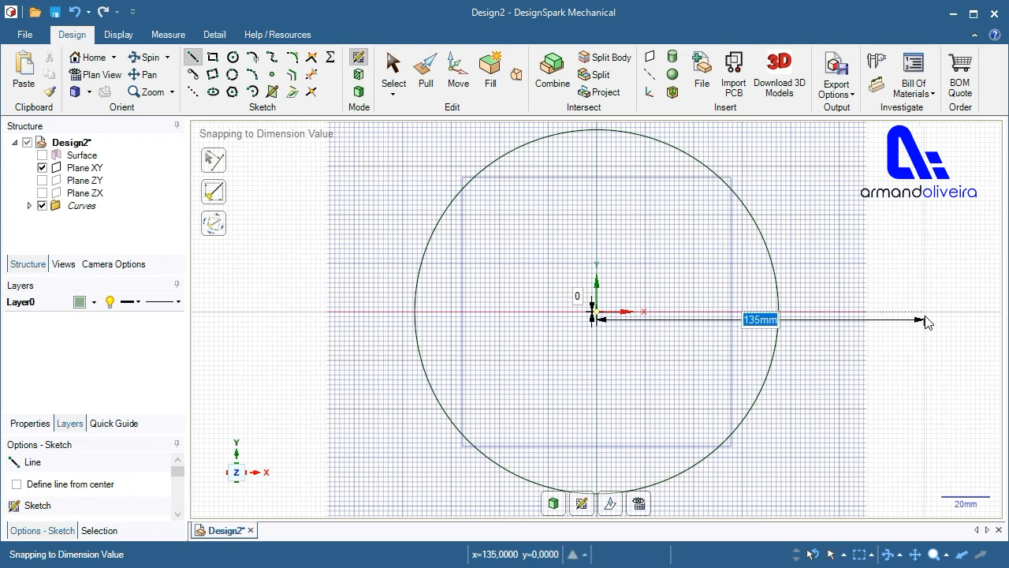
left_click(927, 263)
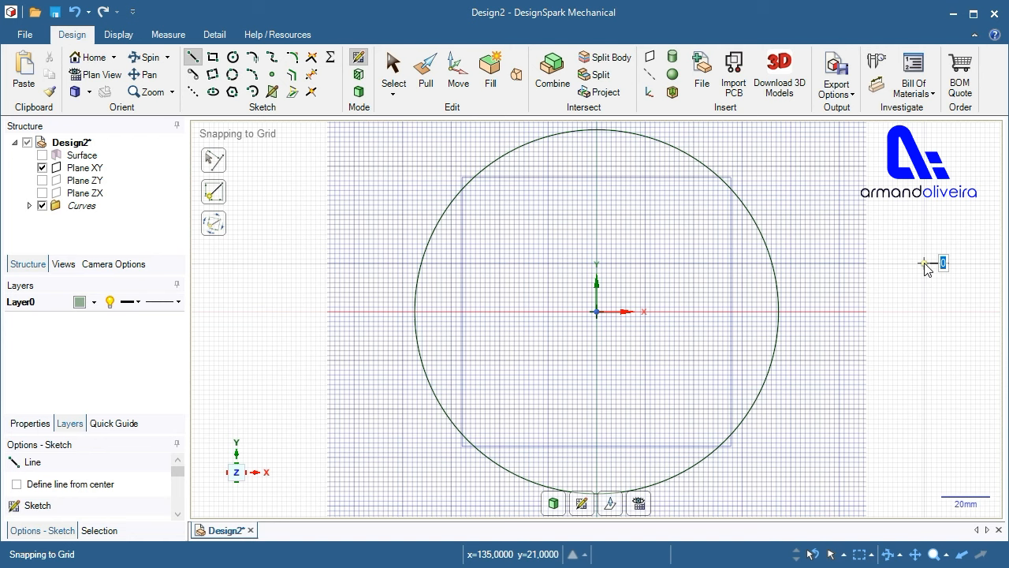
left_click(772, 264)
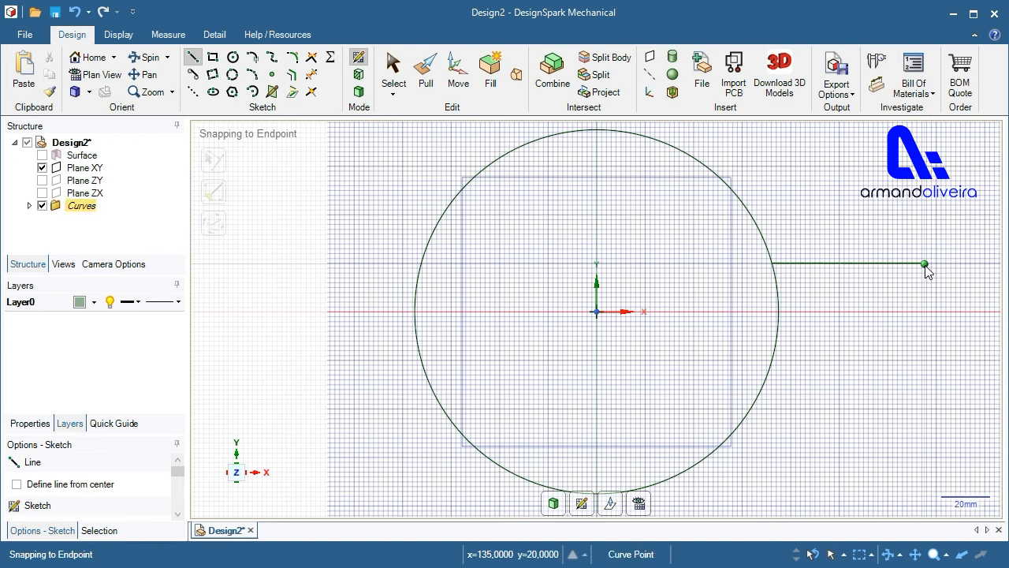
left_click(926, 265)
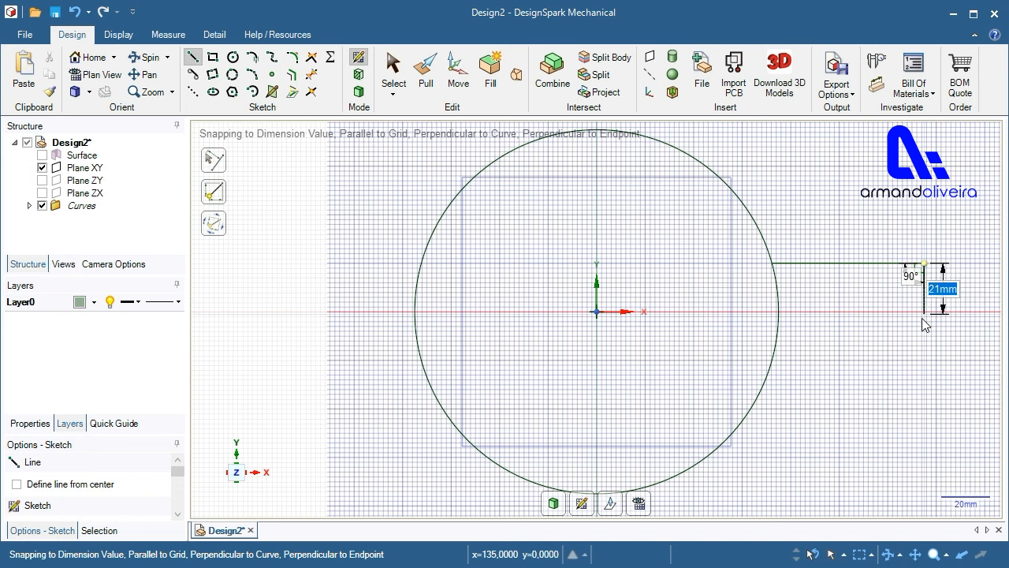
left_click(924, 363)
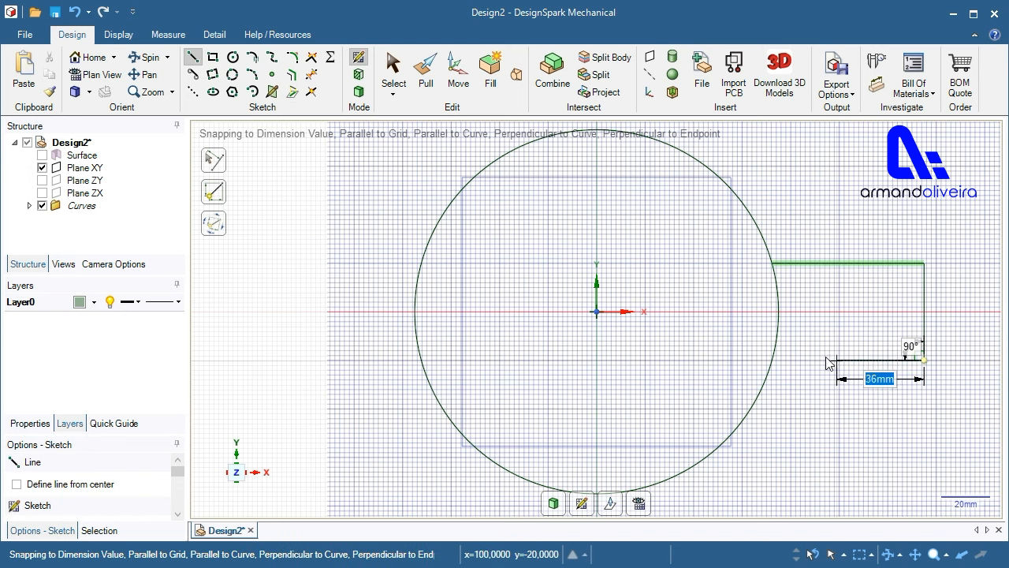
left_click(773, 361)
key("Escape")
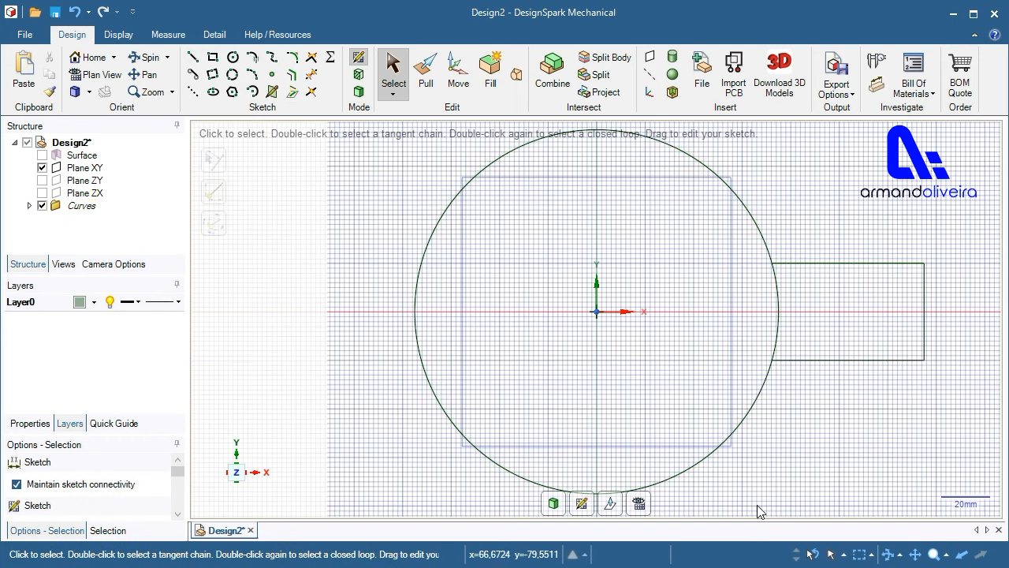
left_click(312, 78)
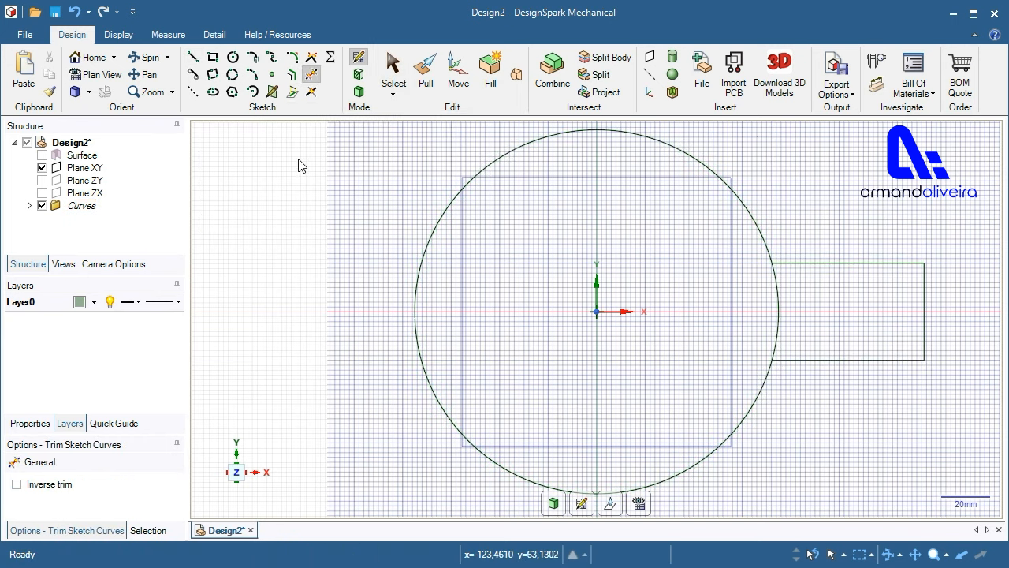
left_click(779, 309)
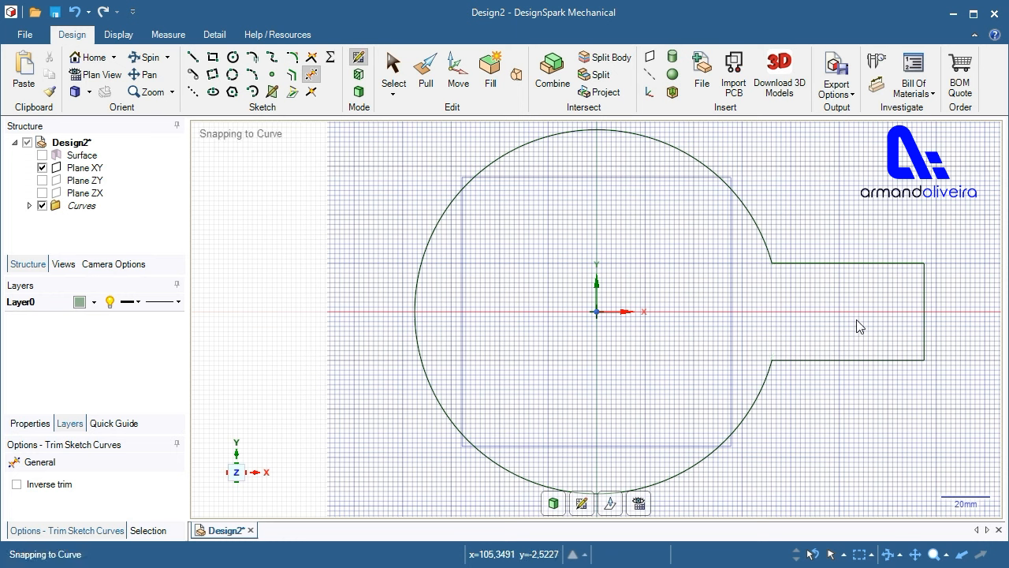
- Round both corners where the handle lines meet the circle with 50 mm radius arcs
left_click(293, 59)
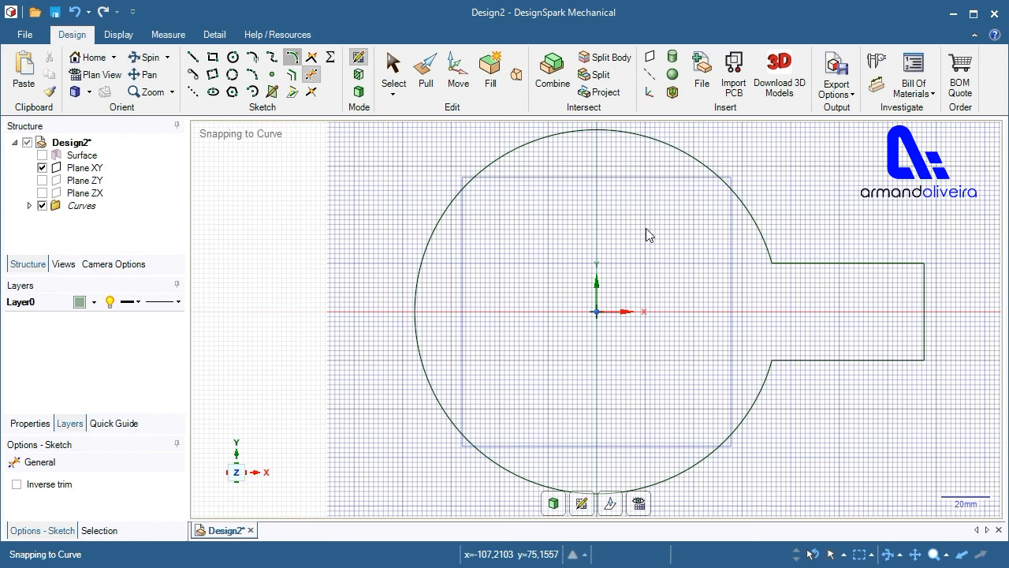
left_click(740, 200)
left_click(832, 264)
type("50")
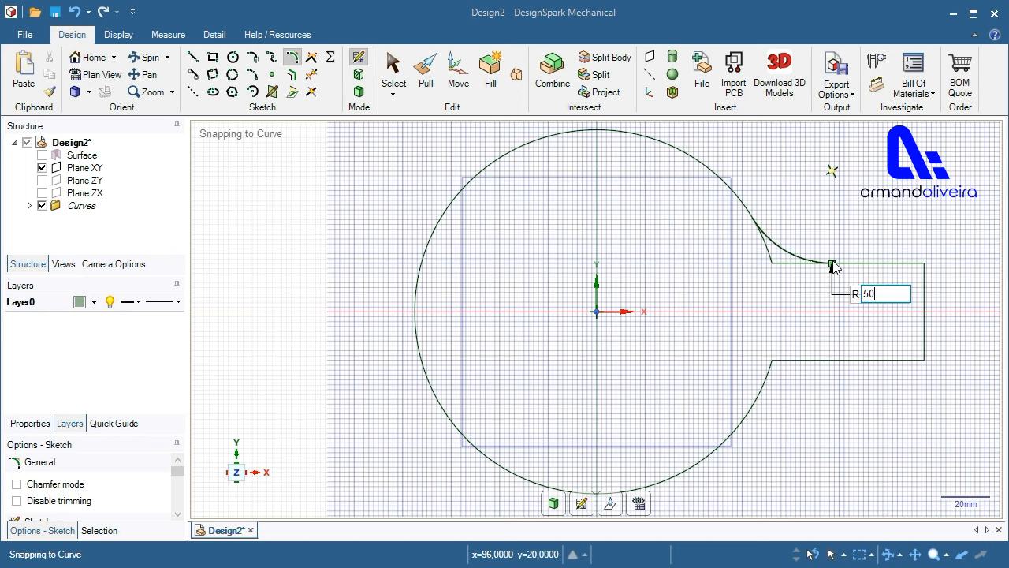
key("Return")
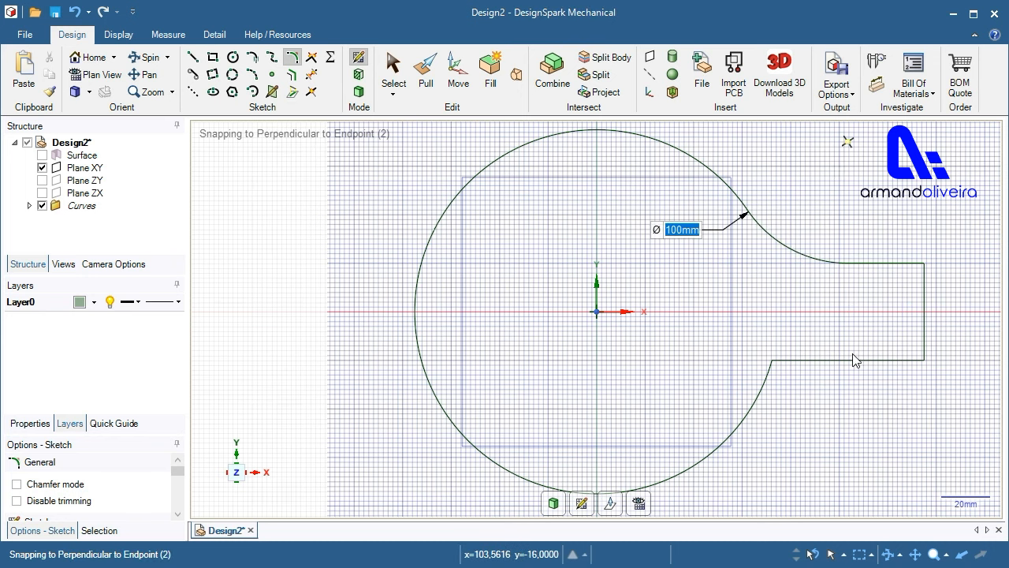
left_click(853, 360)
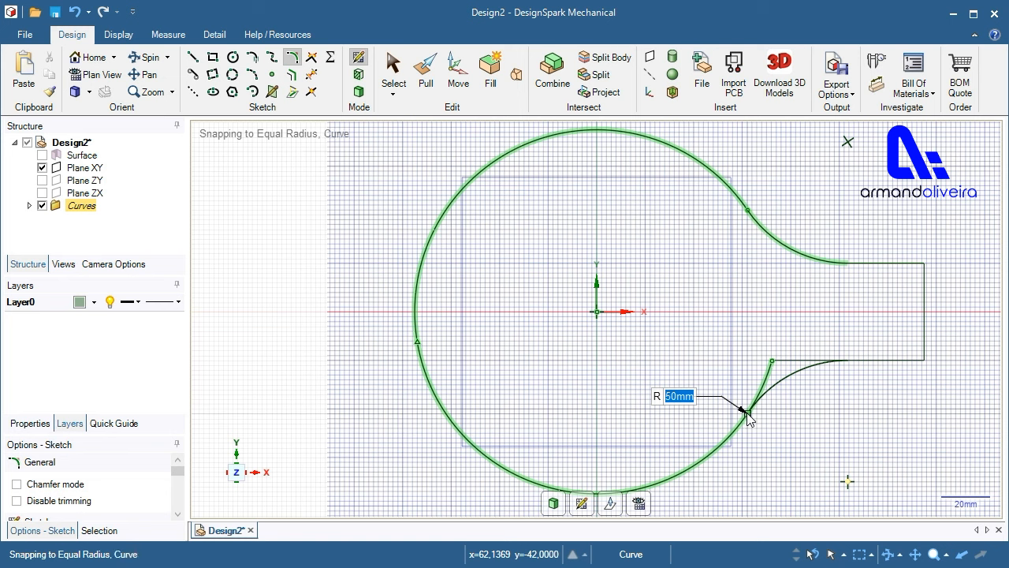
left_click(747, 416)
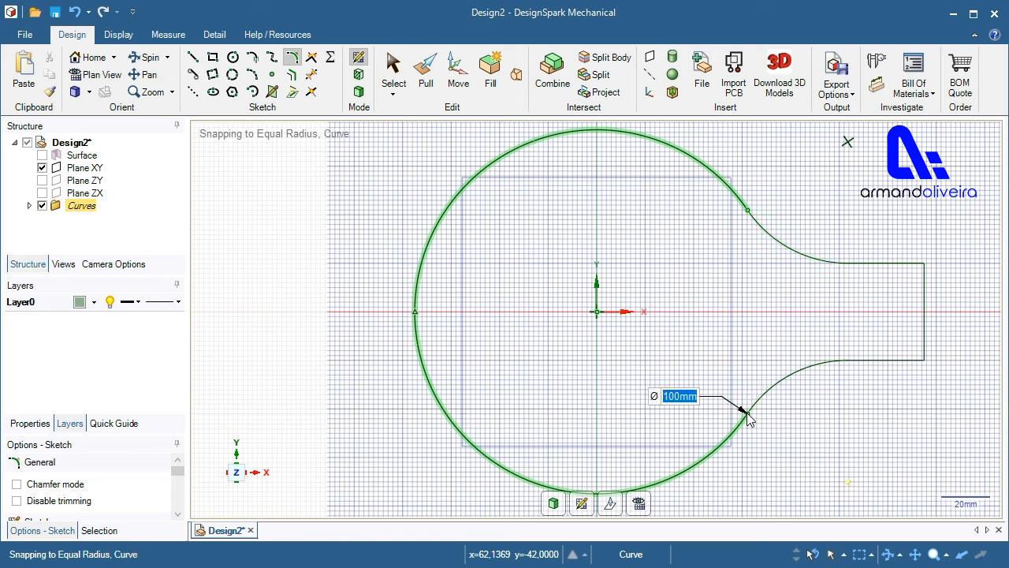
key("Escape")
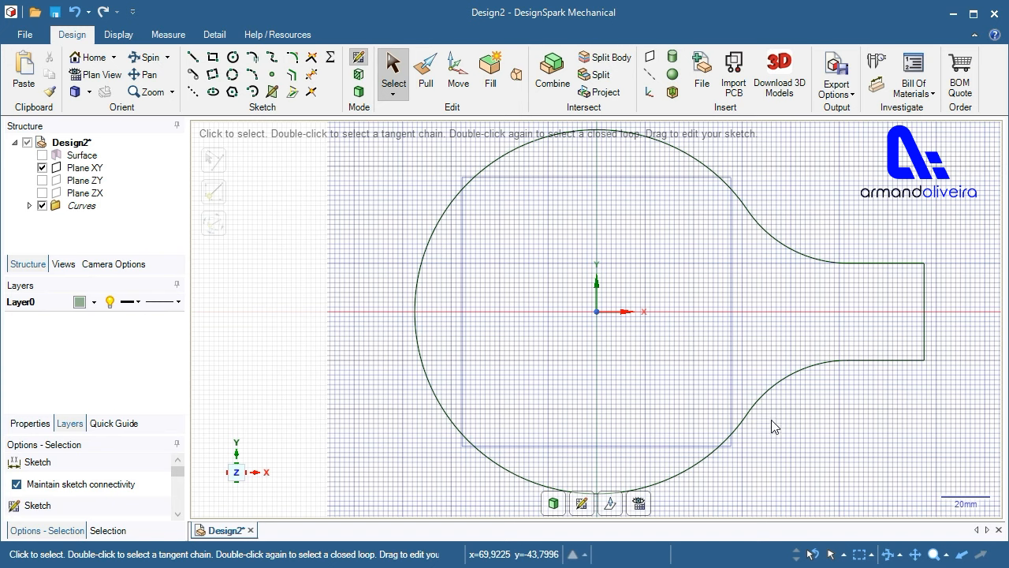
- Return to 3D mode with Plane XY hidden, and pull the profile surface upward 40 mm into a solid
left_click(552, 506)
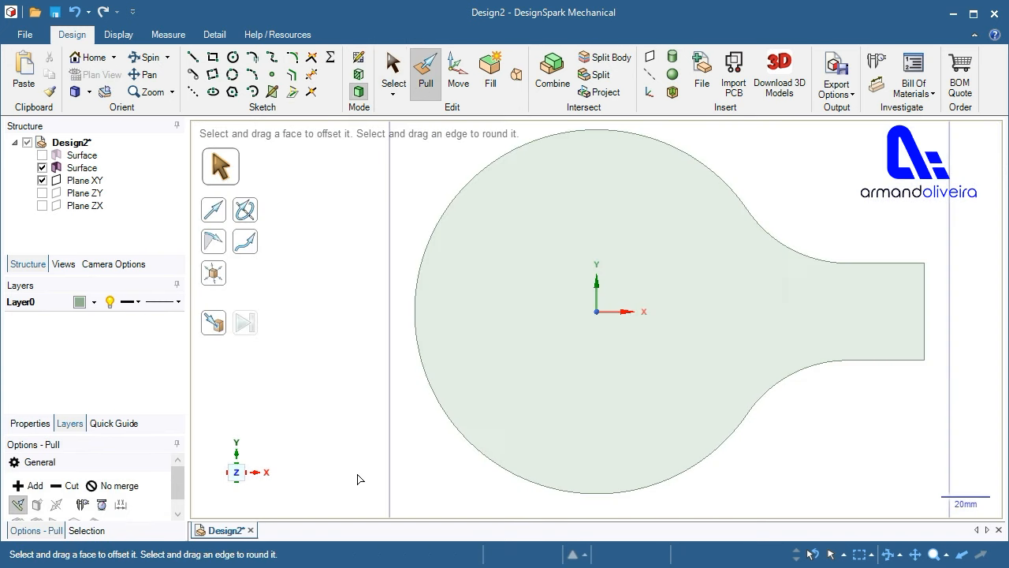
left_click(42, 180)
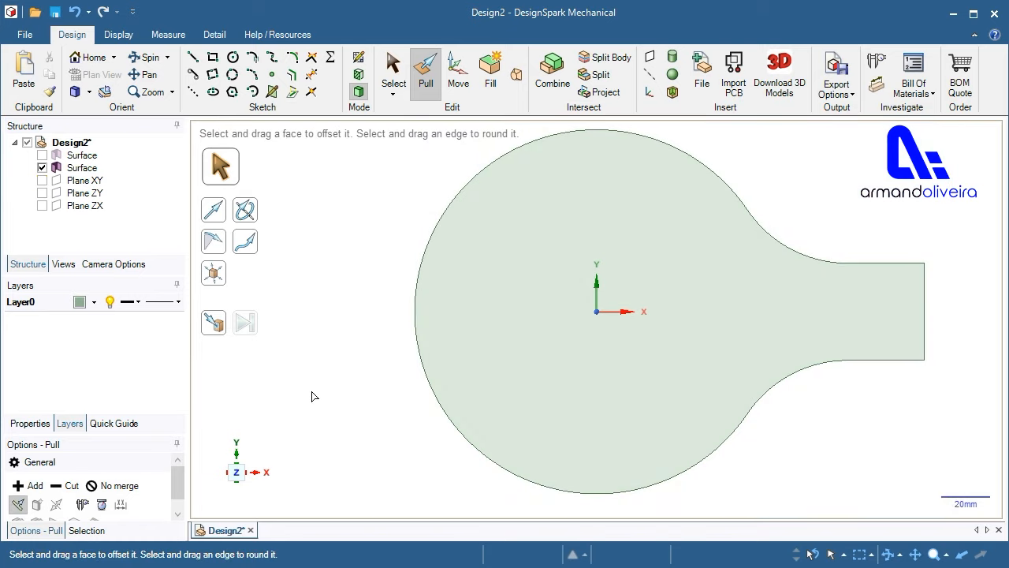
key("h")
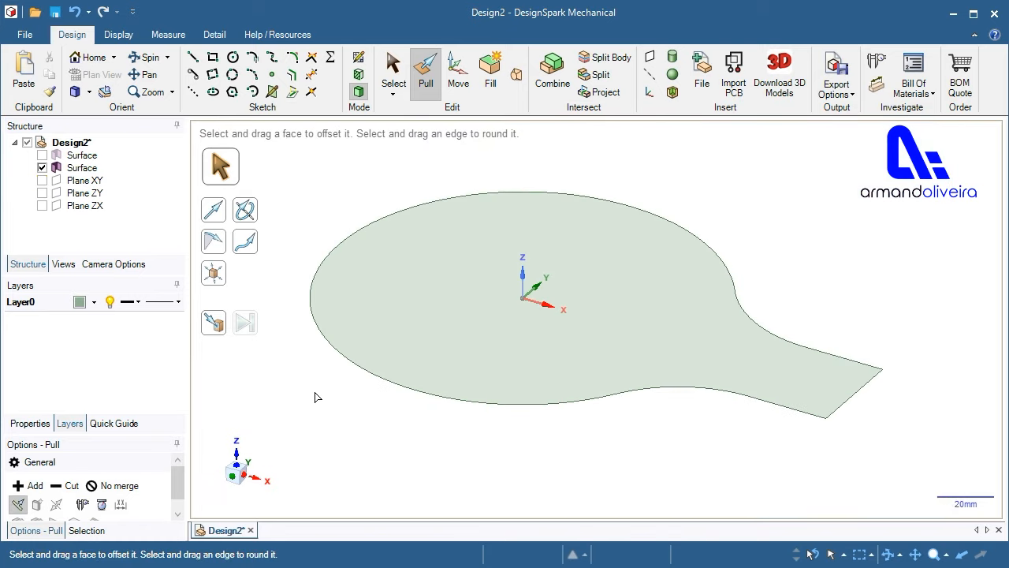
left_click(616, 310)
left_click_drag(616, 306, 609, 224)
type("40")
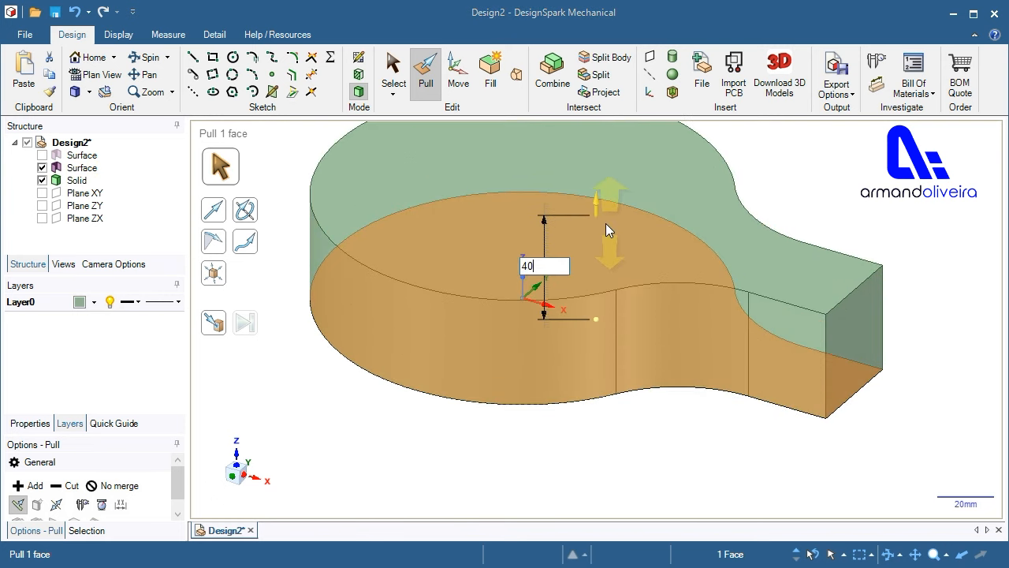
key("Return")
left_click(960, 195)
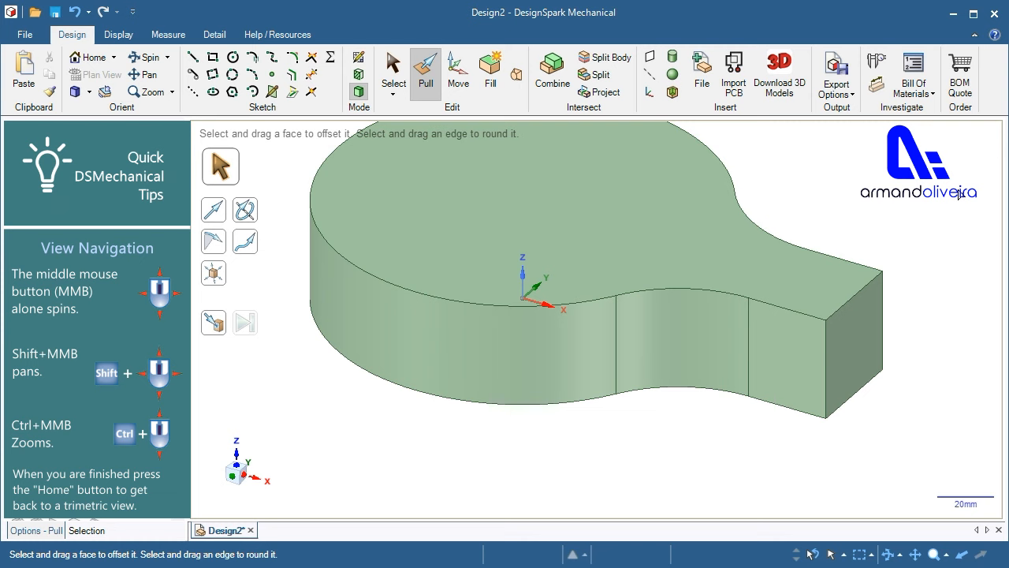
- Round the upper and lower outline edge chains of the solid with a 20 mm radius using Pull
key("h")
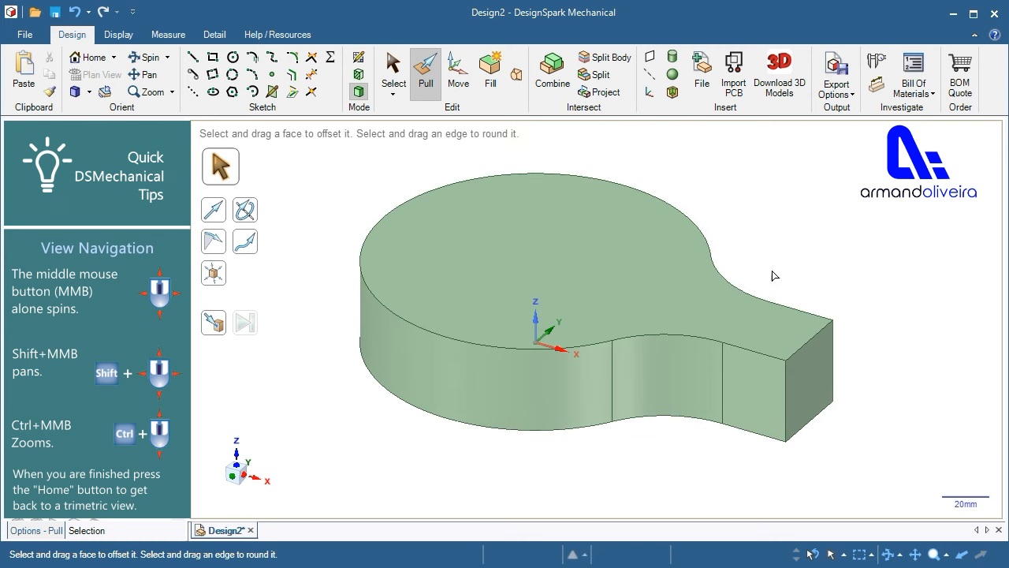
left_click(755, 352)
double_click(755, 354)
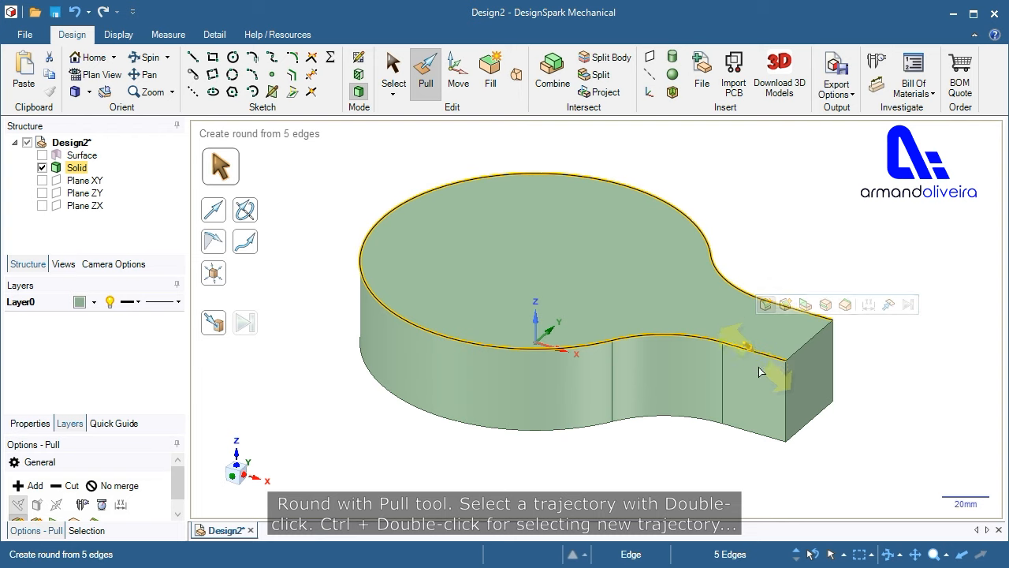
double_click(746, 435, "ctrl")
double_click(748, 435, "ctrl")
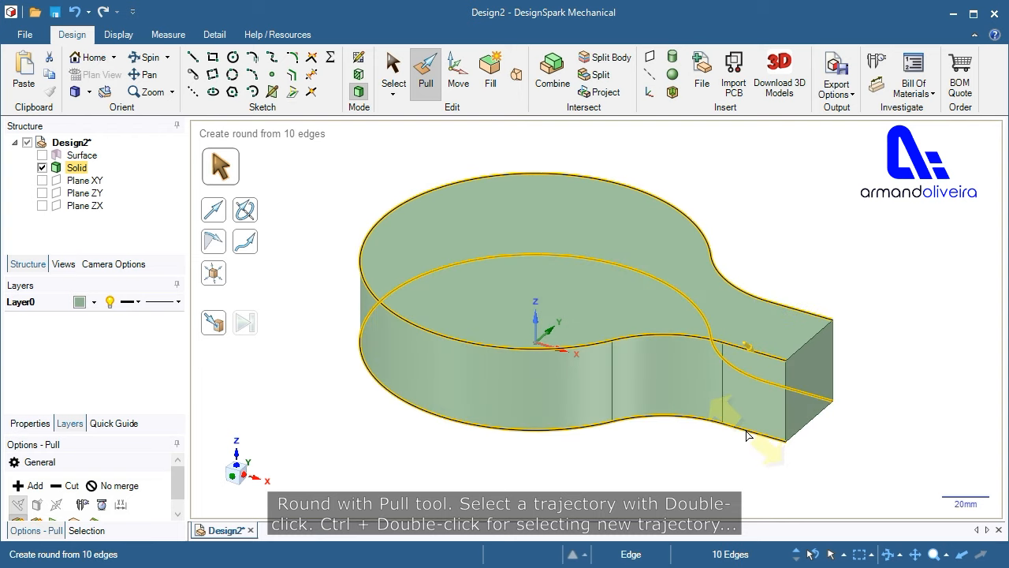
left_click_drag(761, 356, 814, 388)
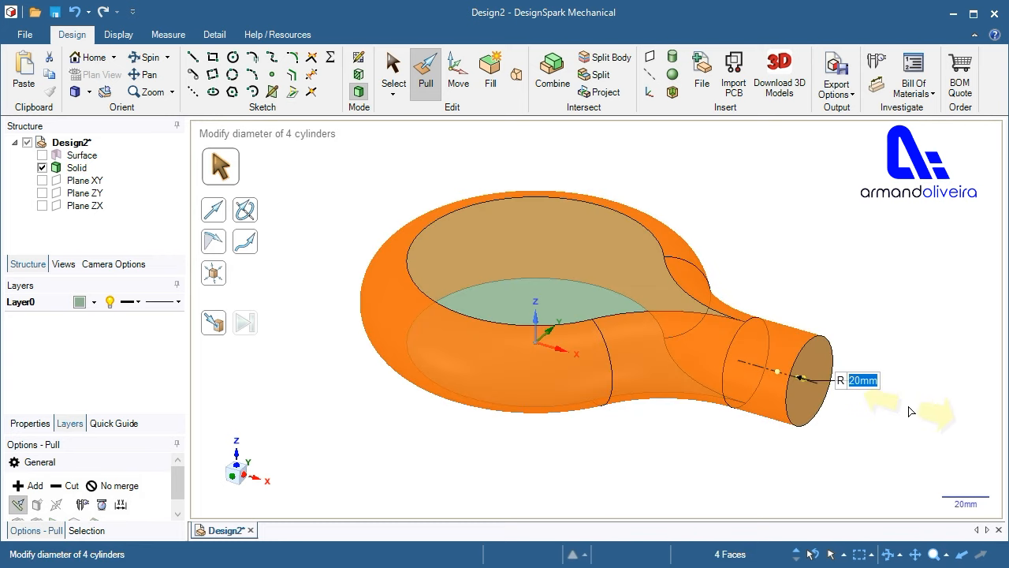
key("Escape")
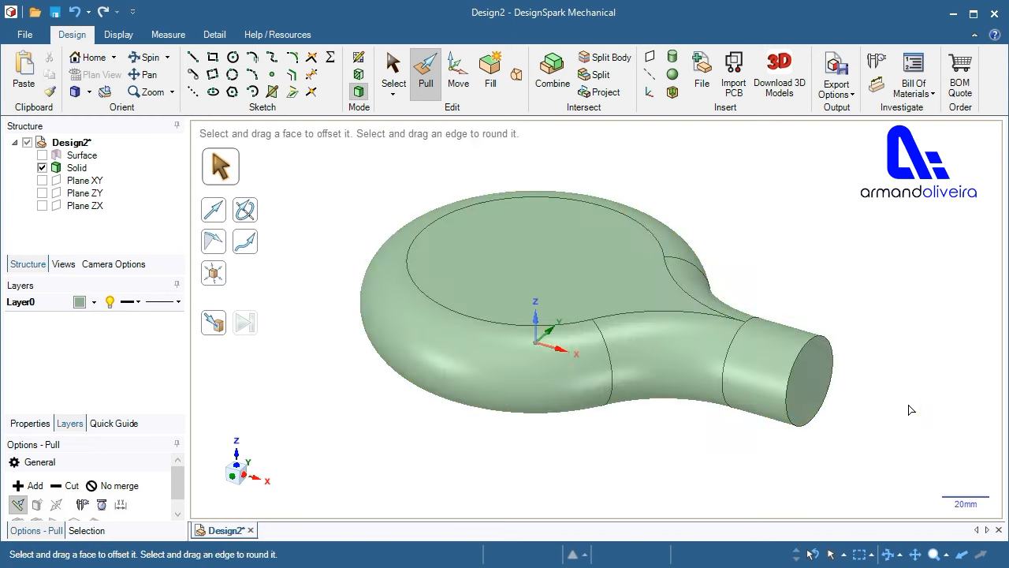
key("s")
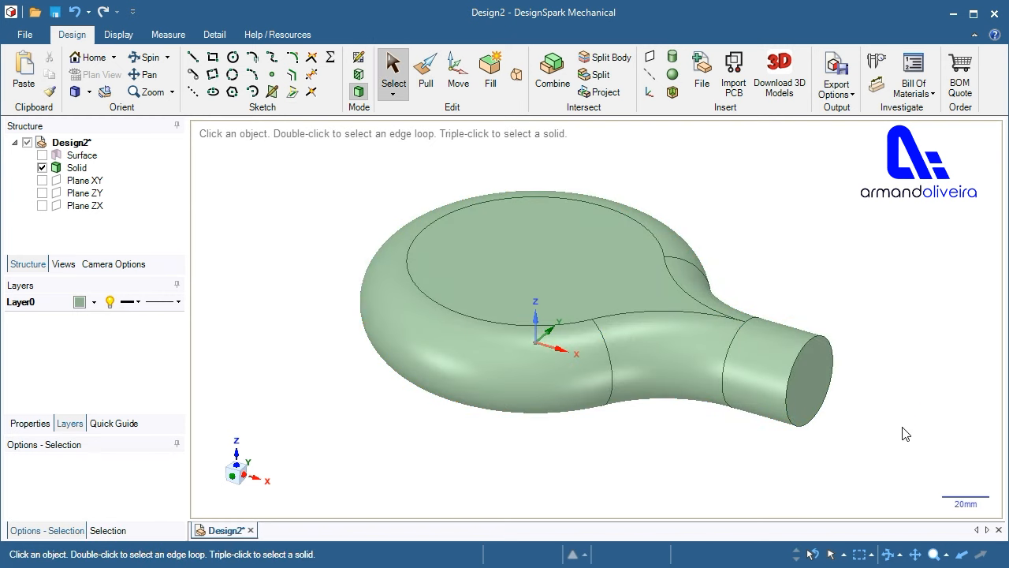
- Start a sketch on Plane ZX and place two points on the solid's upper edge, symmetric about the Z axis, one at the rounded end's tangent point
left_click(239, 470)
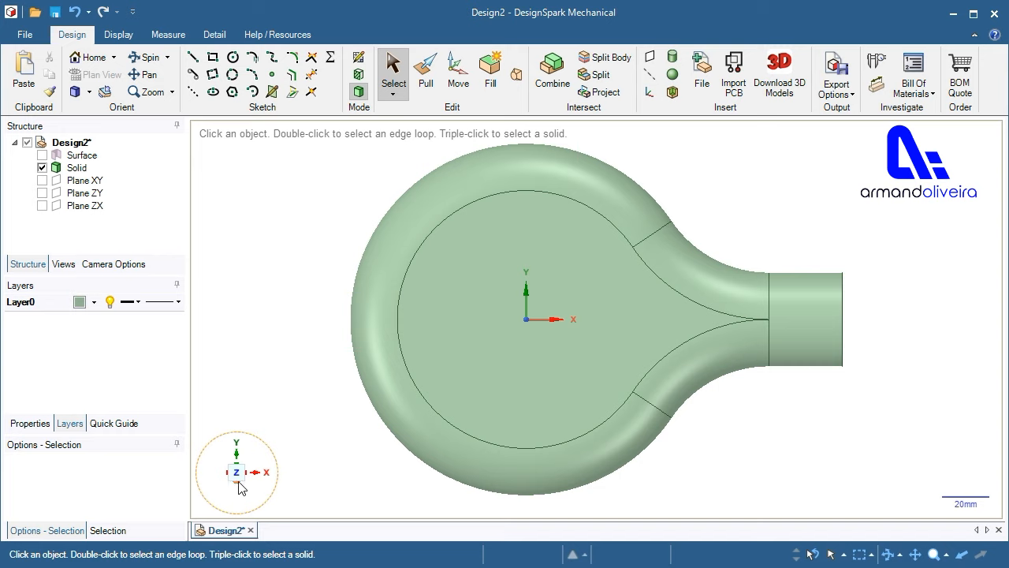
left_click(239, 481)
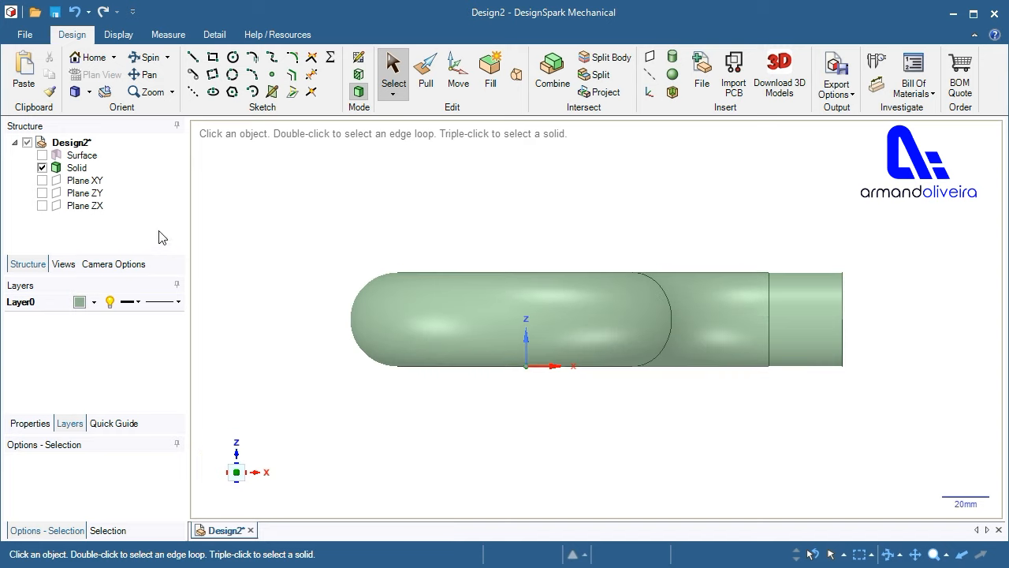
left_click(42, 206)
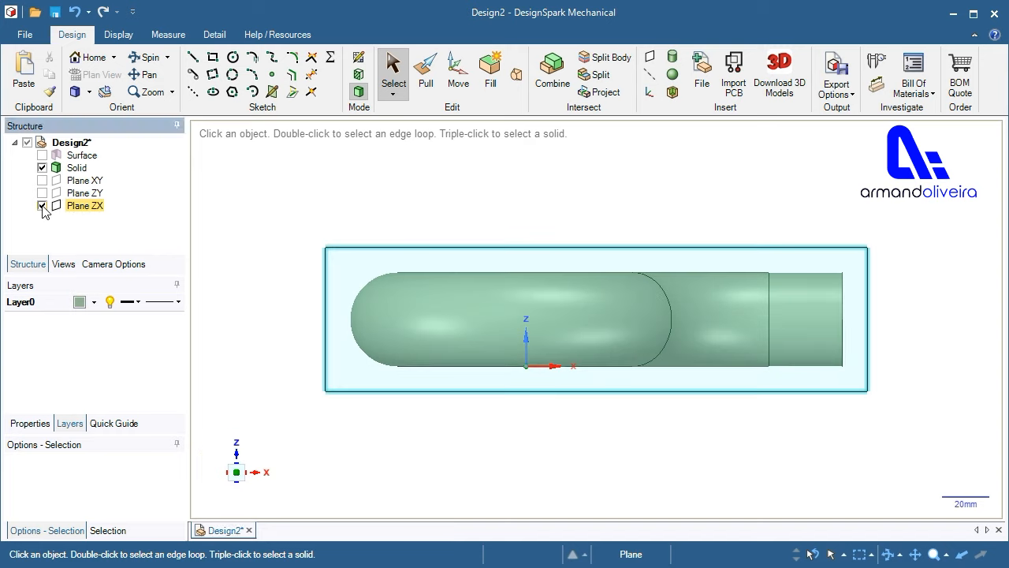
left_click(359, 58)
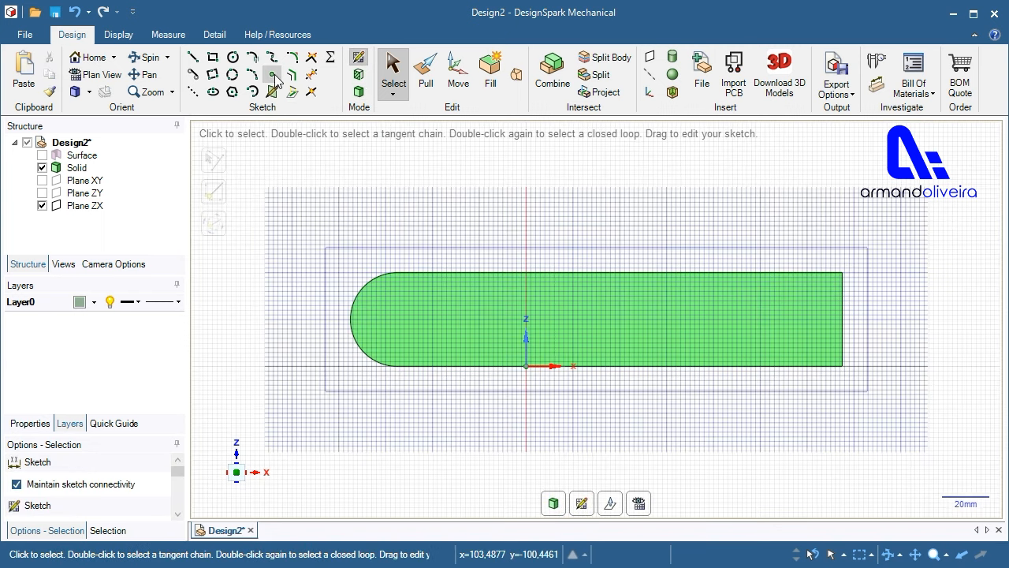
left_click(273, 77)
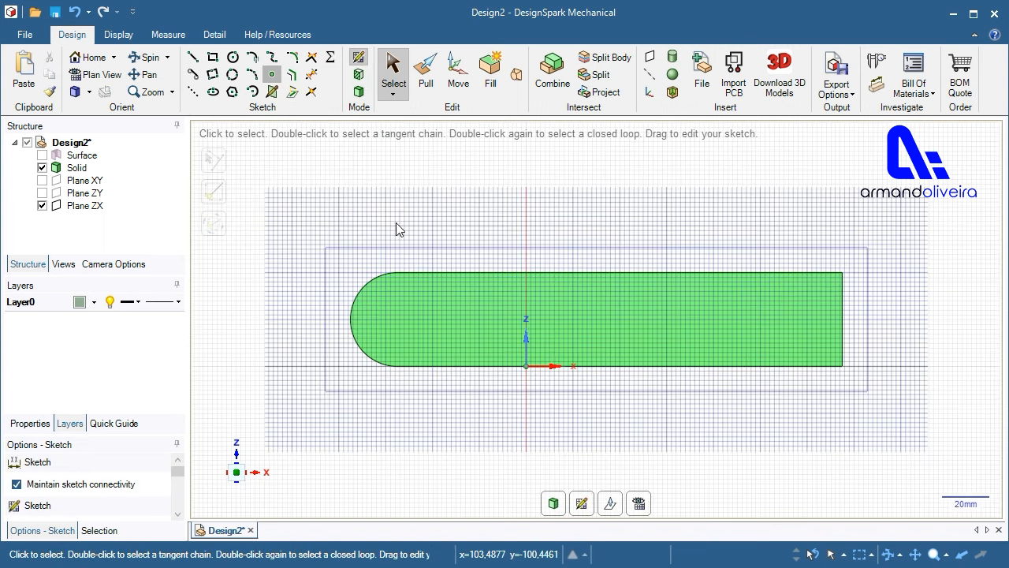
left_click(398, 273)
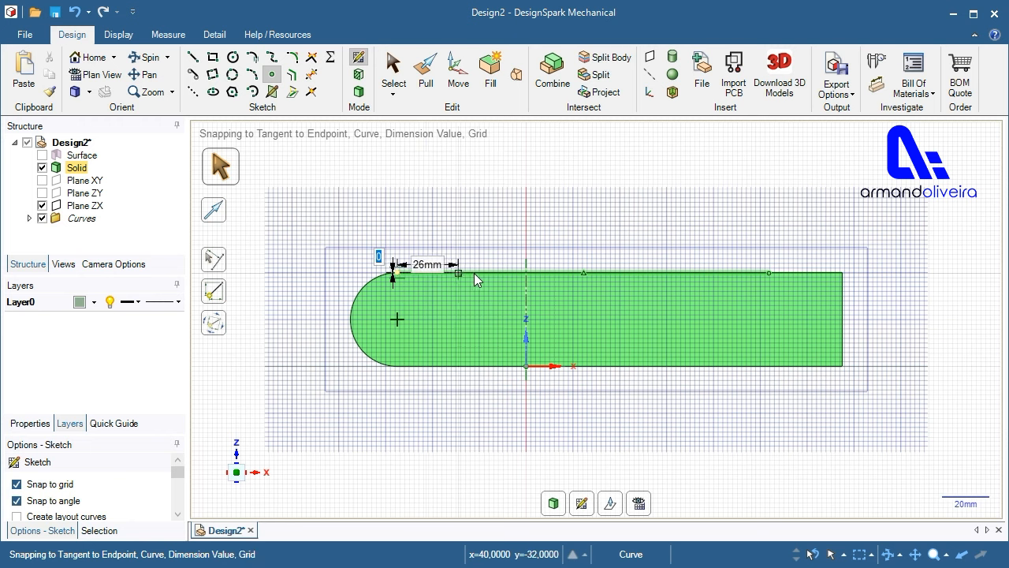
left_click(655, 274)
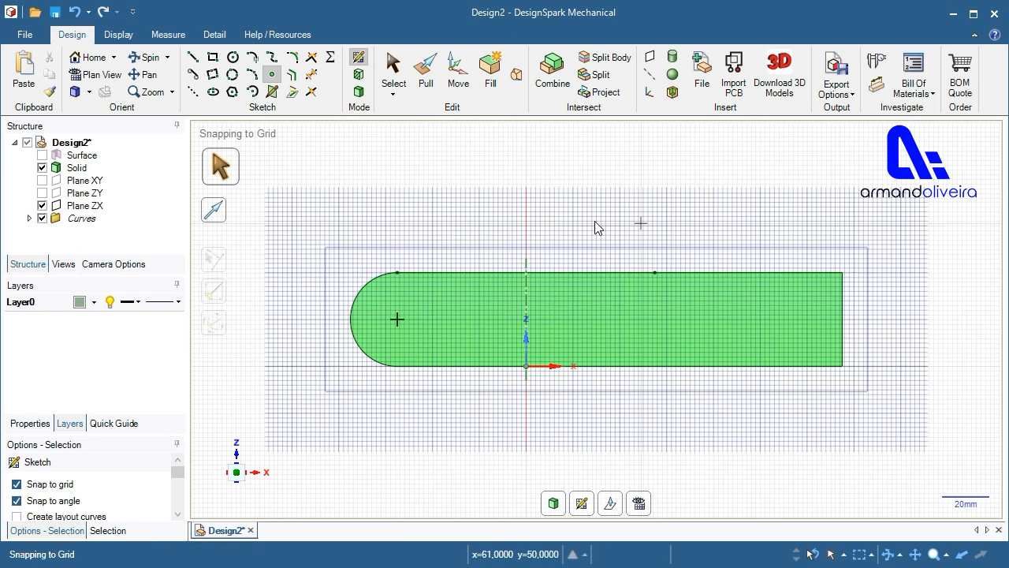
key("s")
- Hide the solid and Plane ZX, and draw a 100 mm radius three-point arc between the two sketch points
left_click(41, 167)
left_click(42, 205)
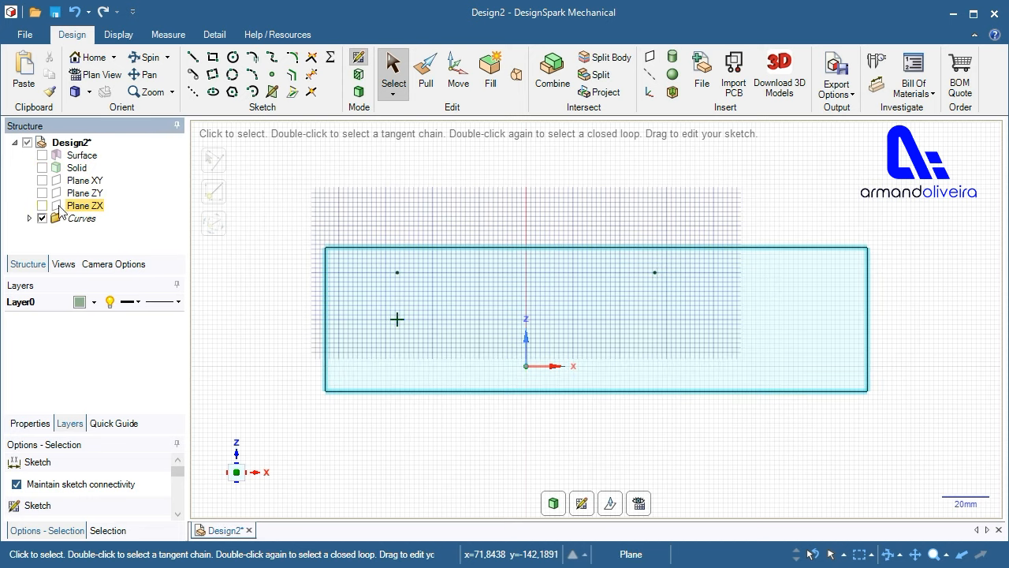
left_click(253, 75)
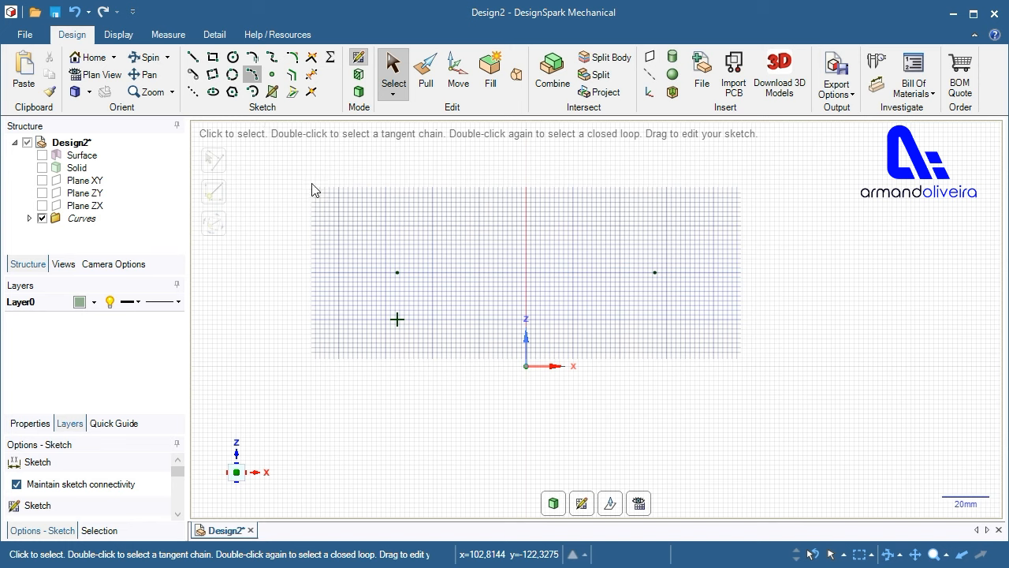
left_click(399, 273)
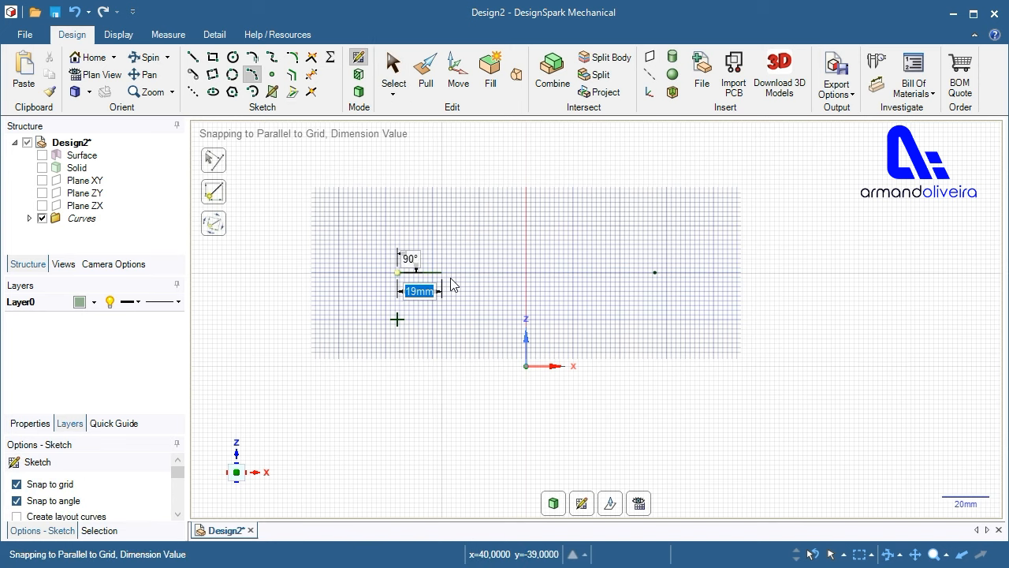
left_click(654, 273)
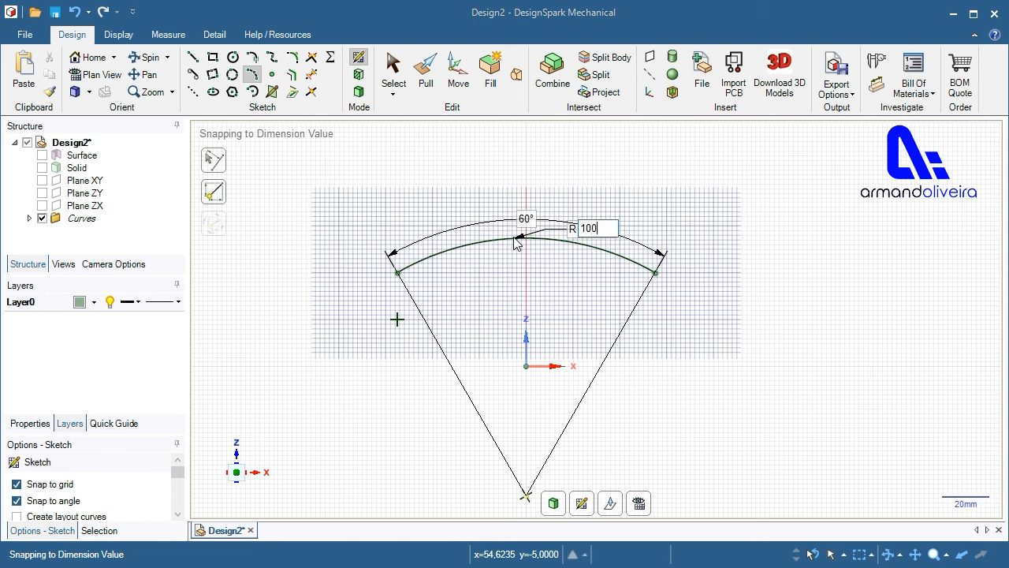
key("Return")
key("Escape")
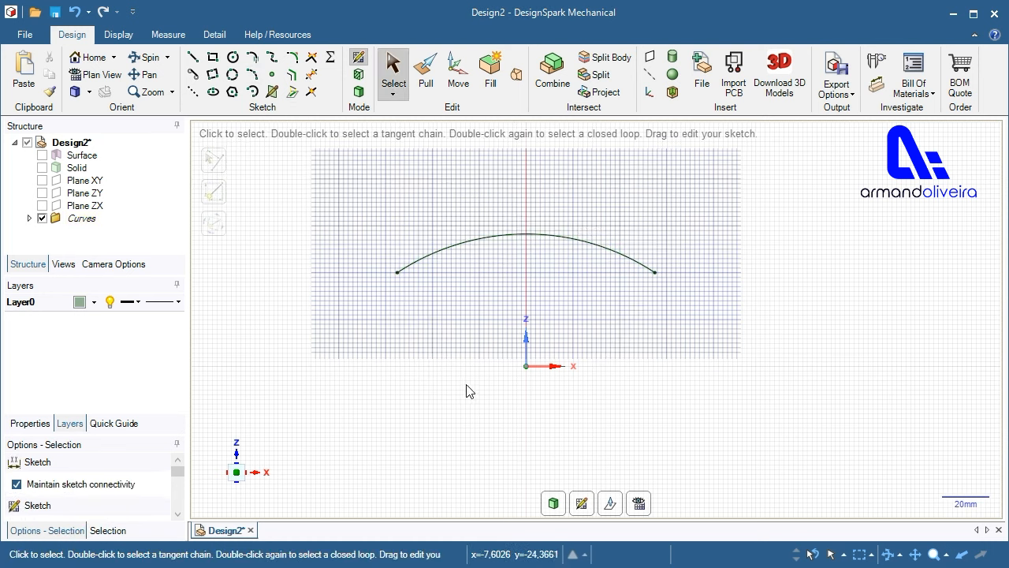
- Draw a horizontal line from the arc's negative-X end to the Z axis and a vertical line up to the arc's apex
left_click(193, 60)
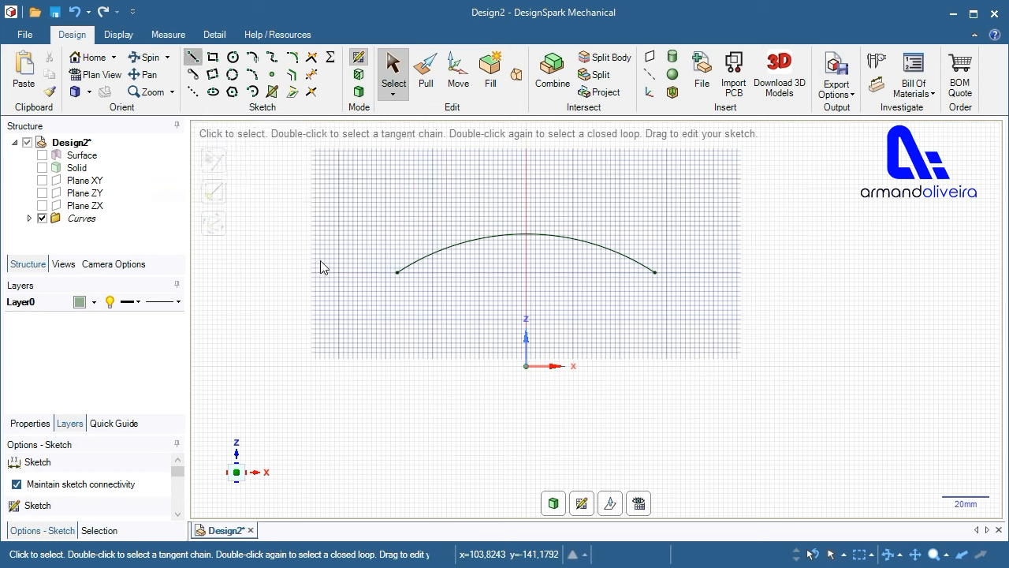
left_click(399, 272)
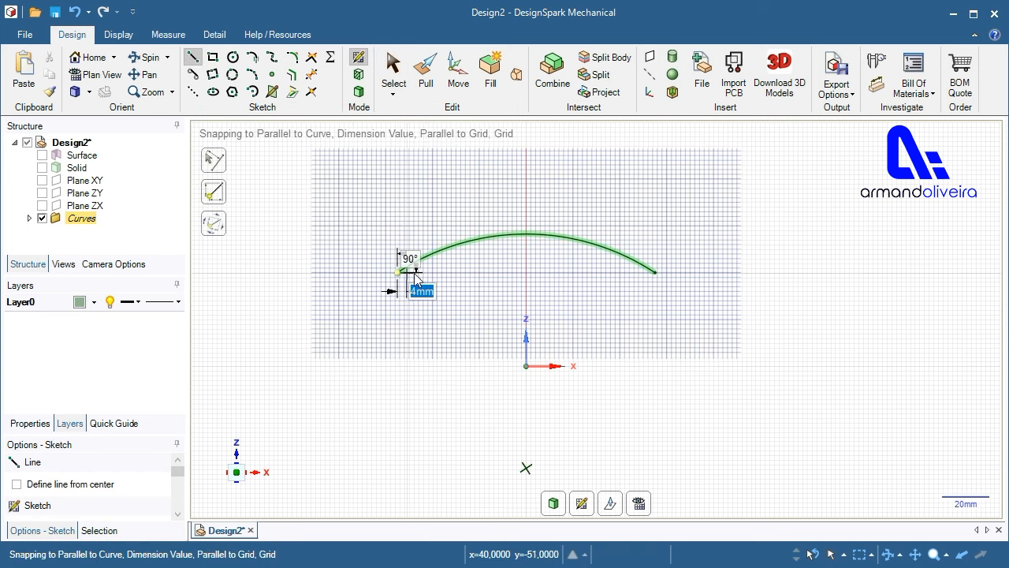
left_click(525, 273)
left_click(526, 235)
key("Escape")
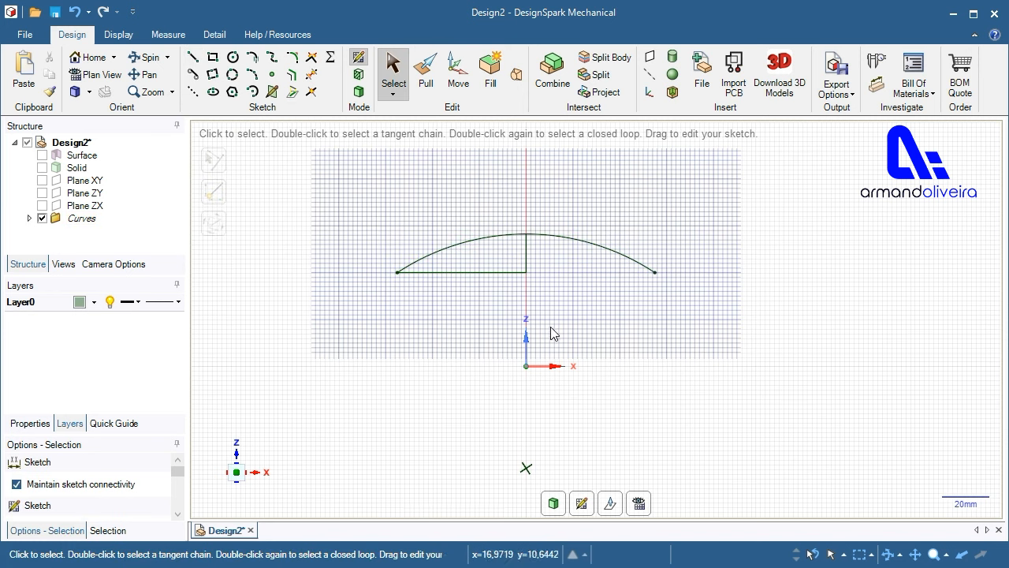
- Trim away the arc's half on the positive X side and hide the two sketch points
left_click(312, 76)
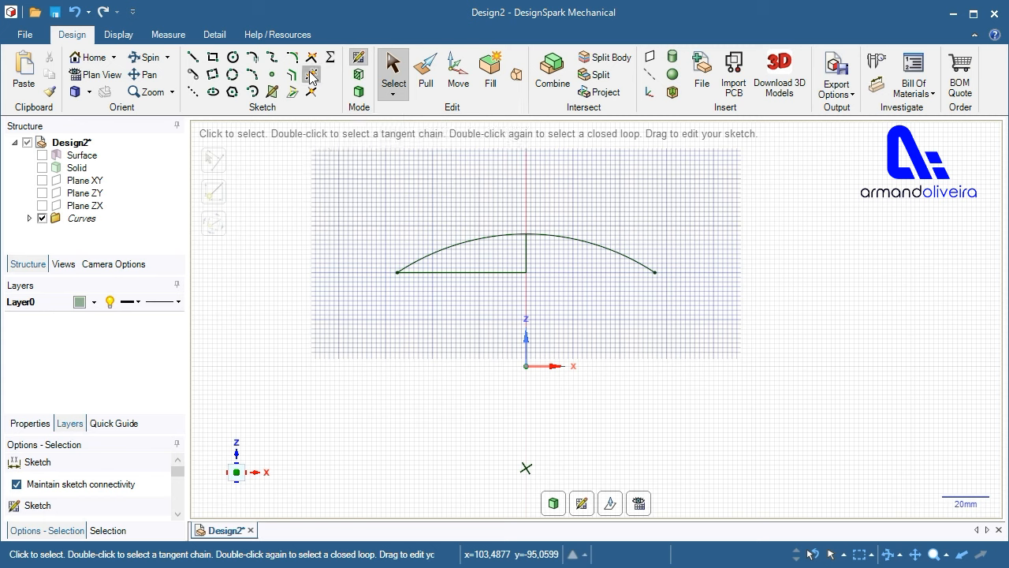
left_click(537, 241)
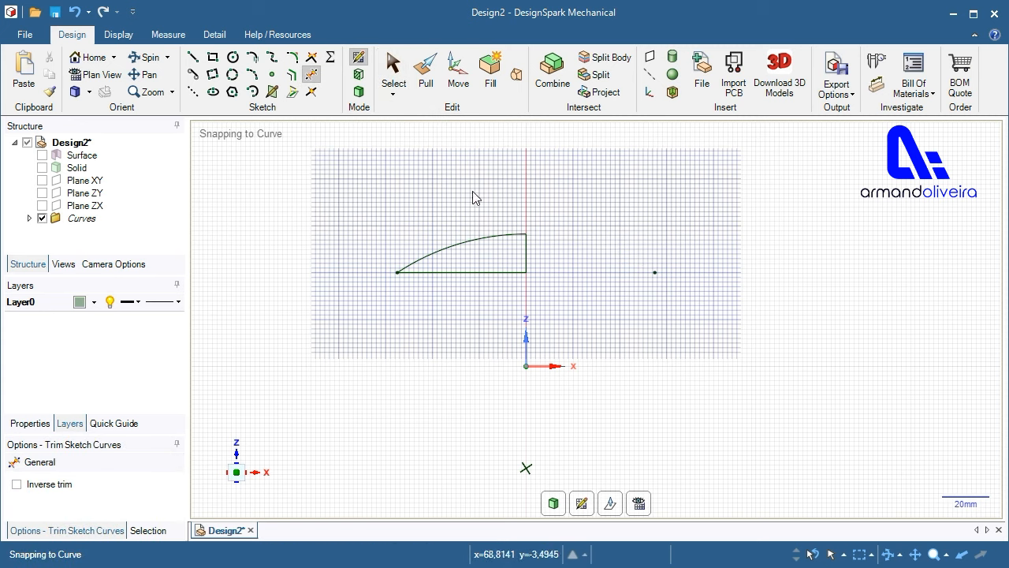
left_click(30, 219)
left_click(57, 244)
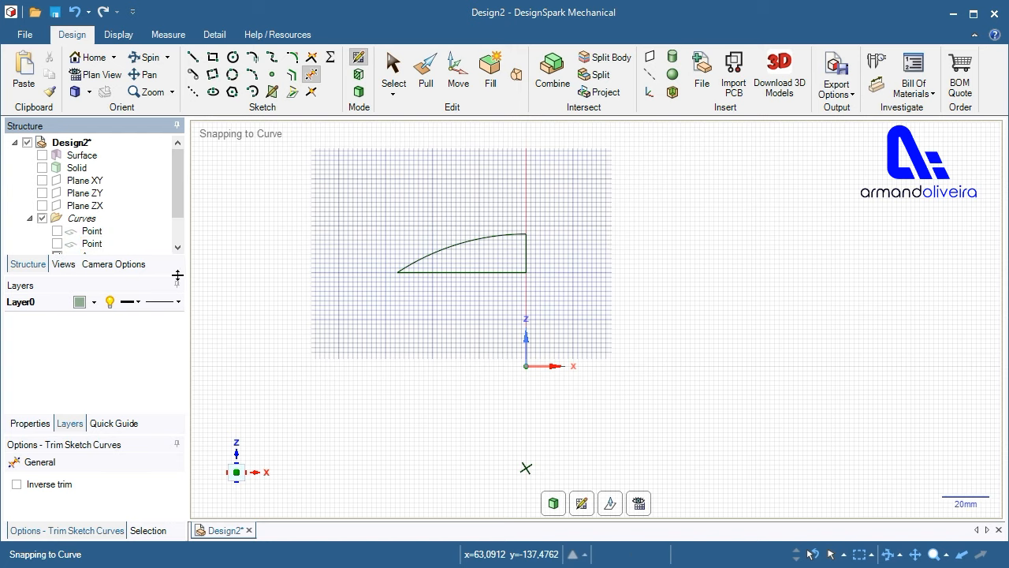
- Return to 3D mode and show the main solid together with the new half-dome surface
left_click(360, 92)
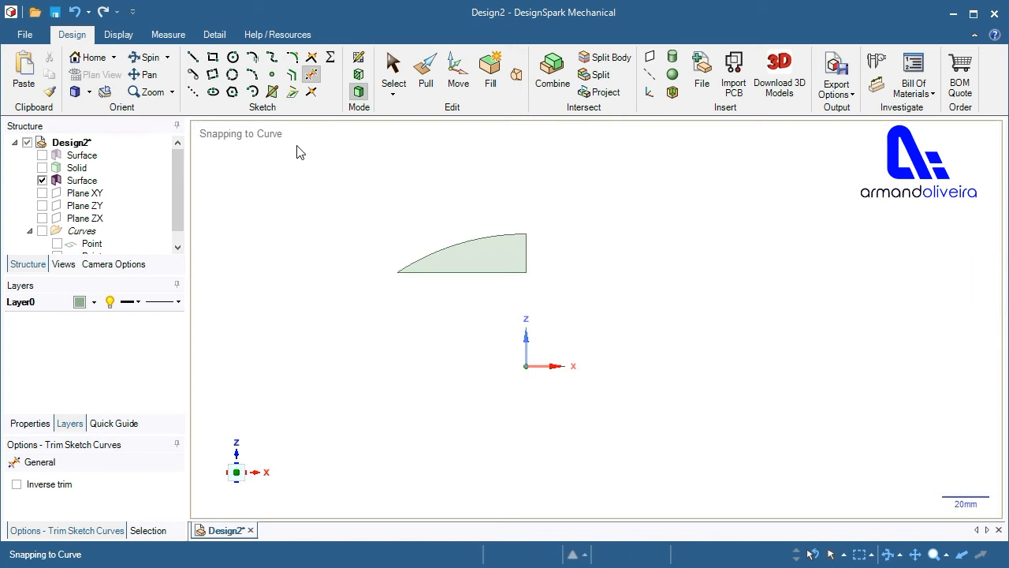
left_click(43, 168)
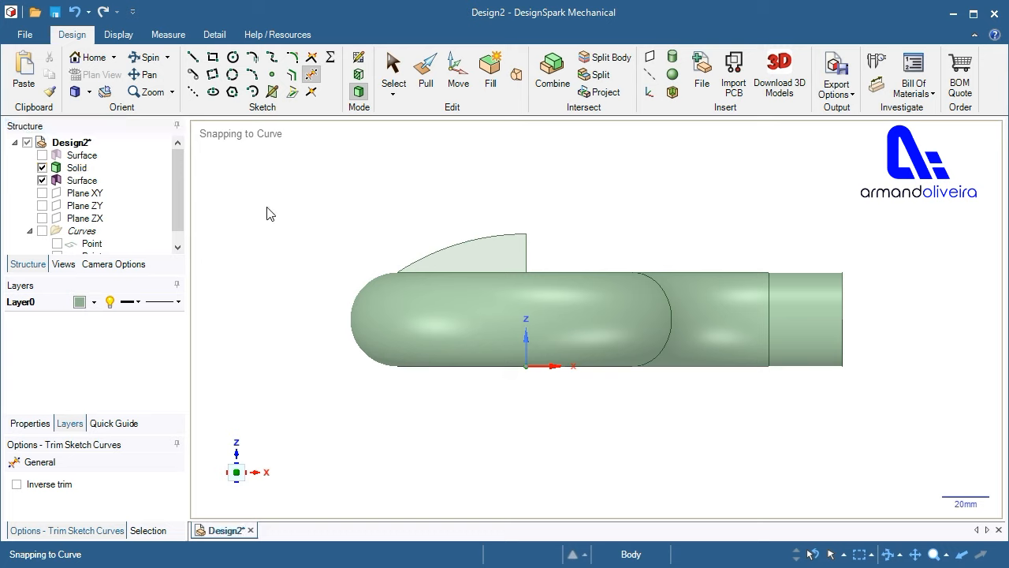
key("h")
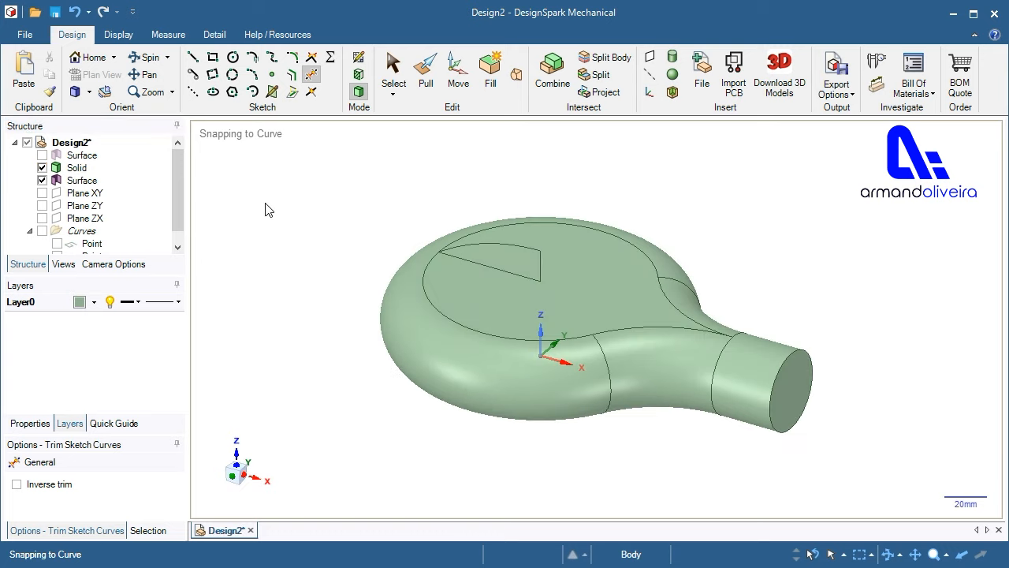
- Revolve the half-dome surface a full turn about the Z axis with Pull, adding a dome to the solid
left_click(438, 87)
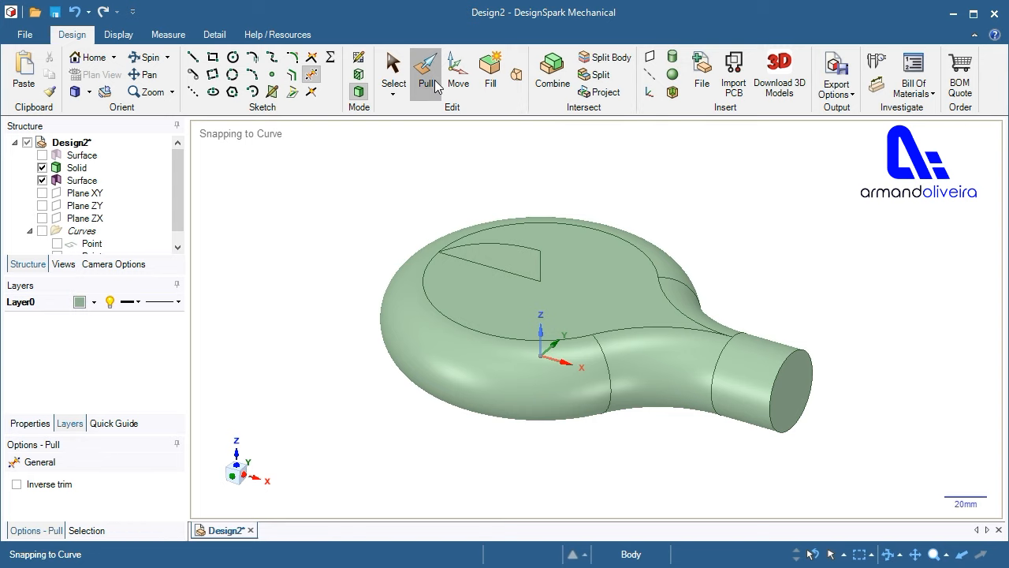
left_click(491, 260)
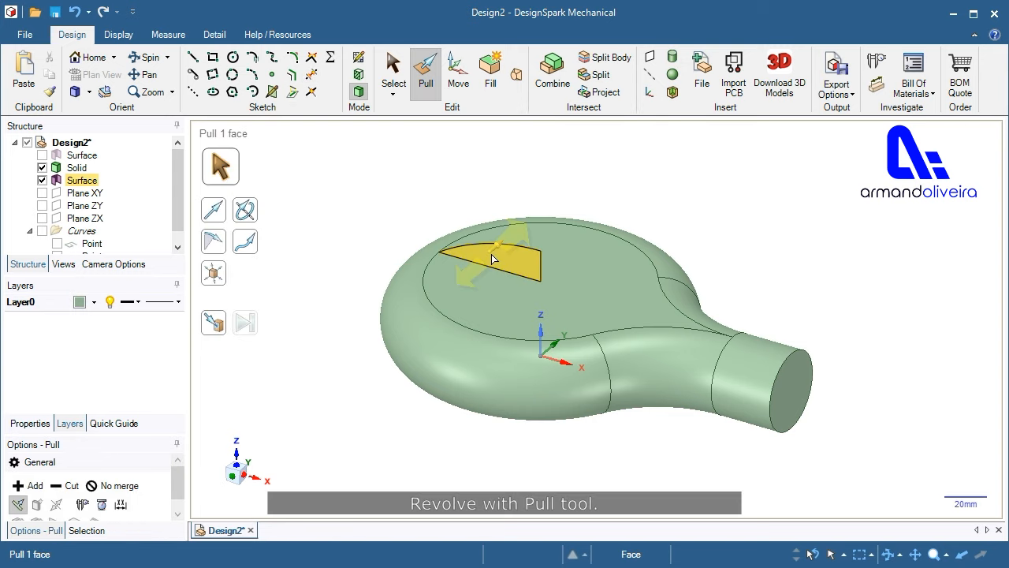
left_click(246, 215)
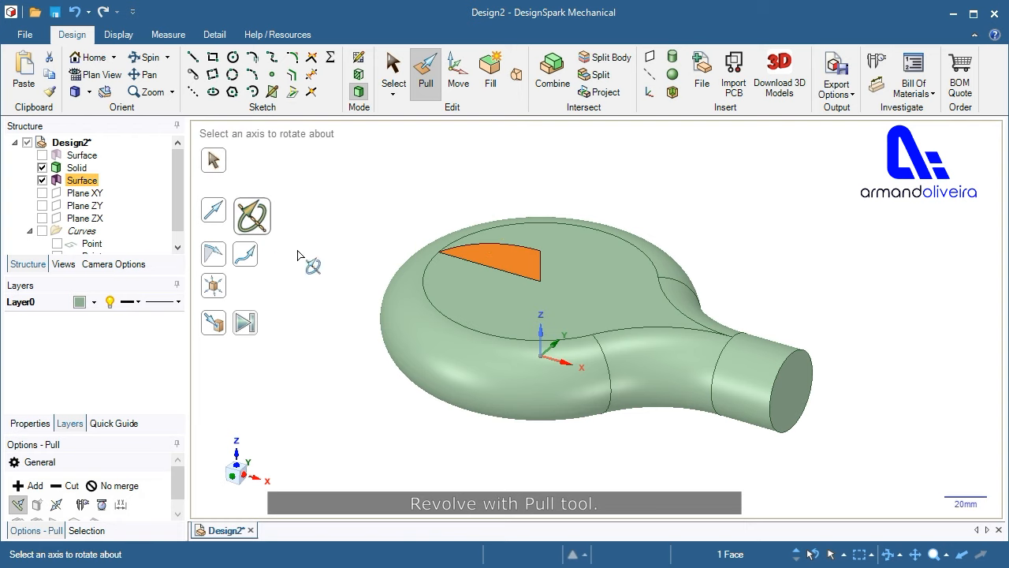
left_click(541, 334)
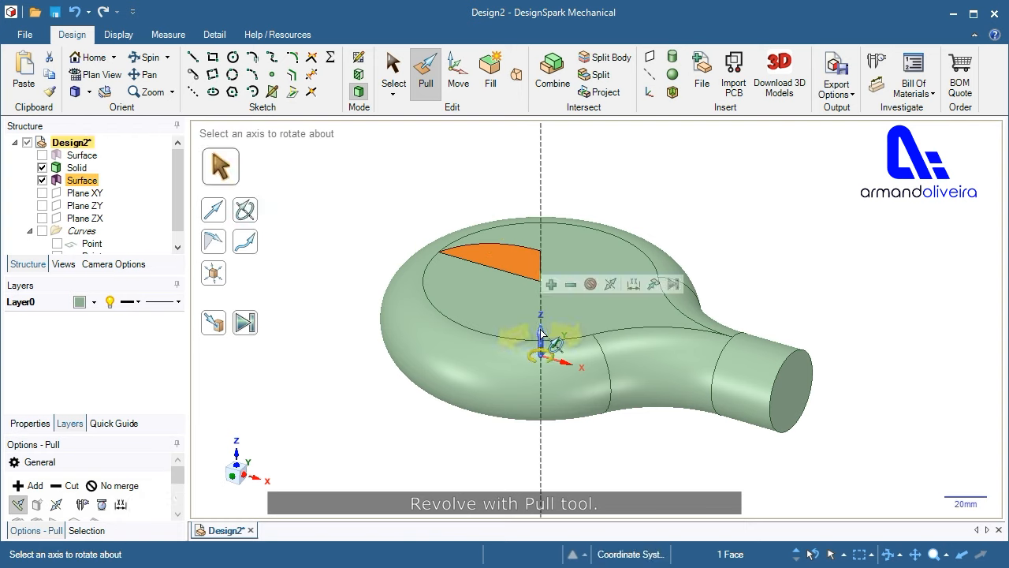
left_click(673, 285)
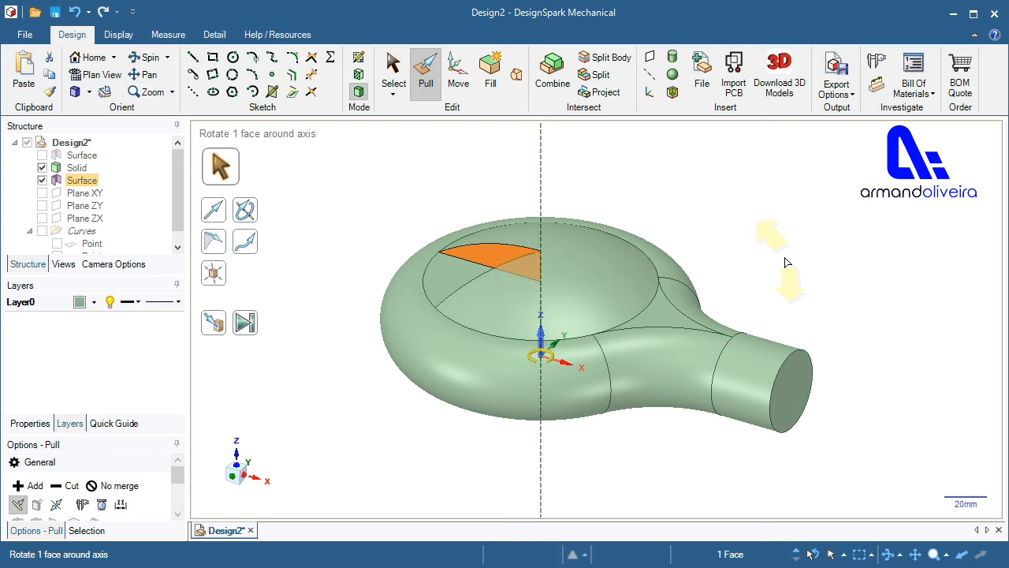
key("Escape")
key("Escape")
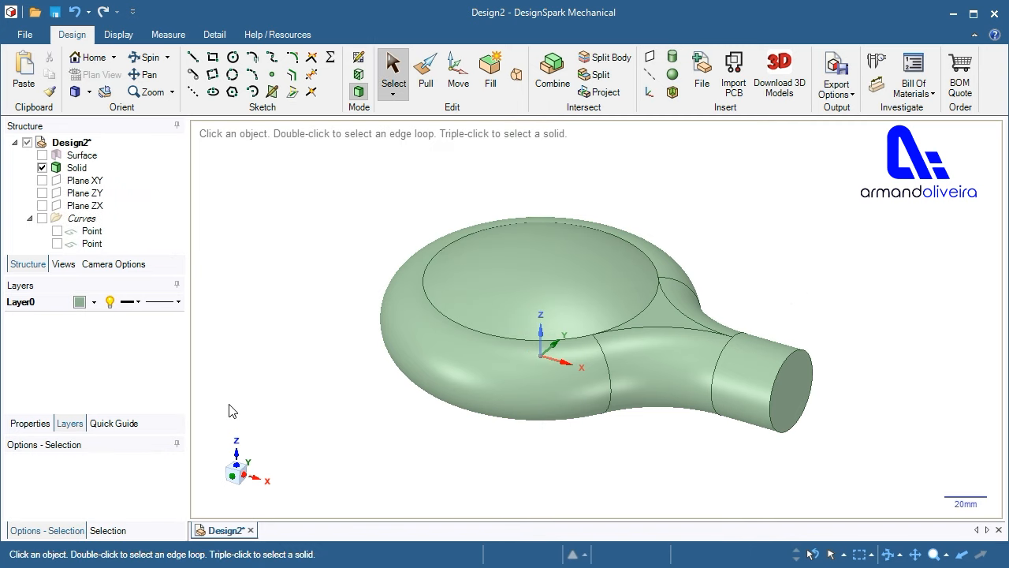
- Show the hidden slot surface and cut its four slot faces through the solid with Pull, up to the domed face
left_click(233, 478)
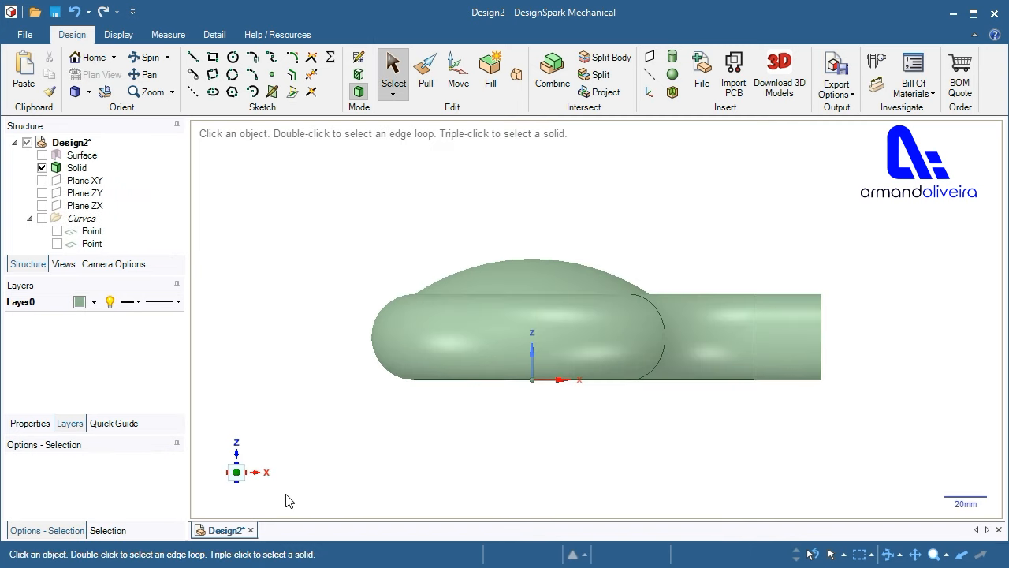
left_click(238, 485)
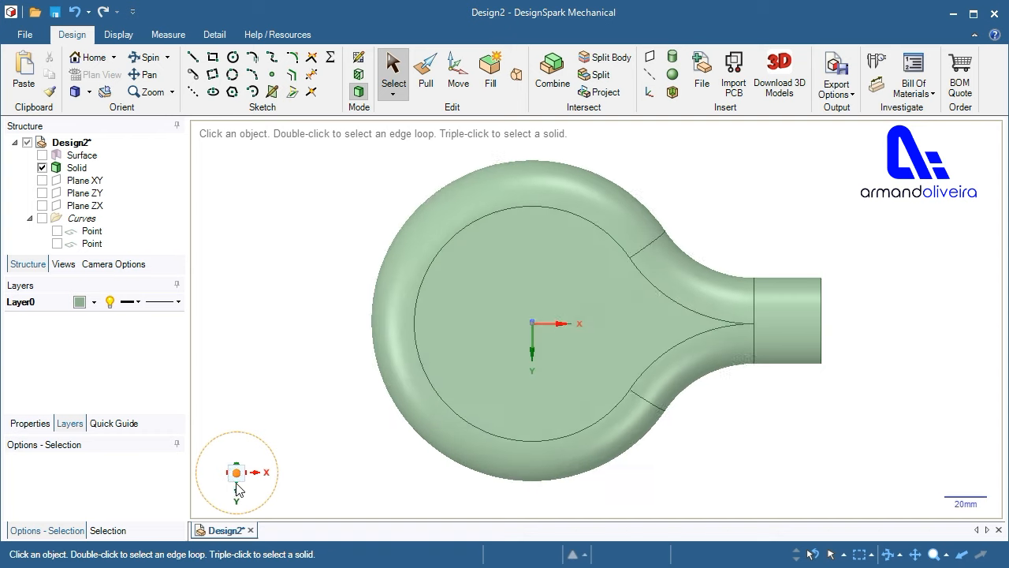
left_click(42, 156)
left_click(429, 91)
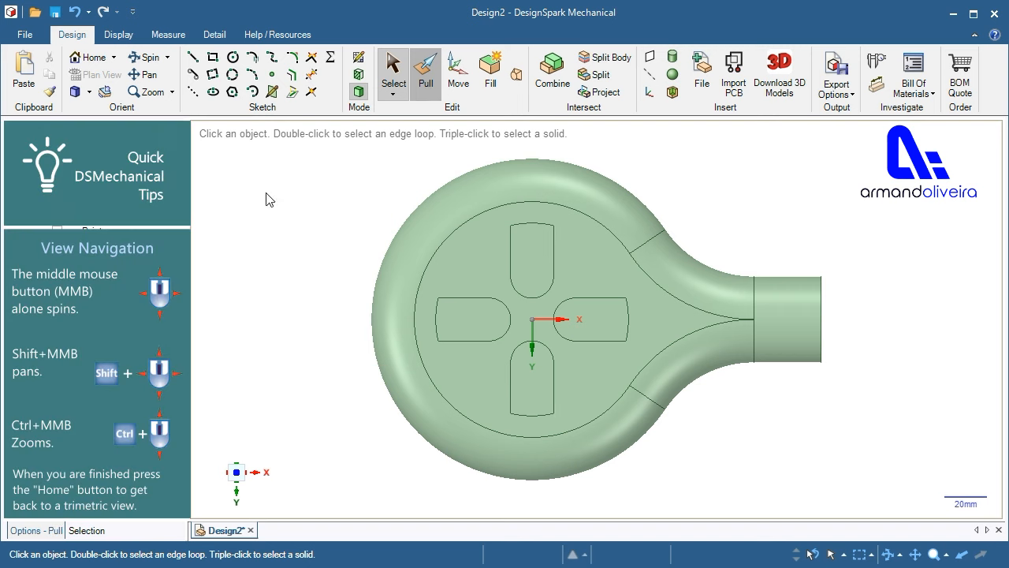
left_click(86, 160)
middle_click_drag(341, 250, 303, 566)
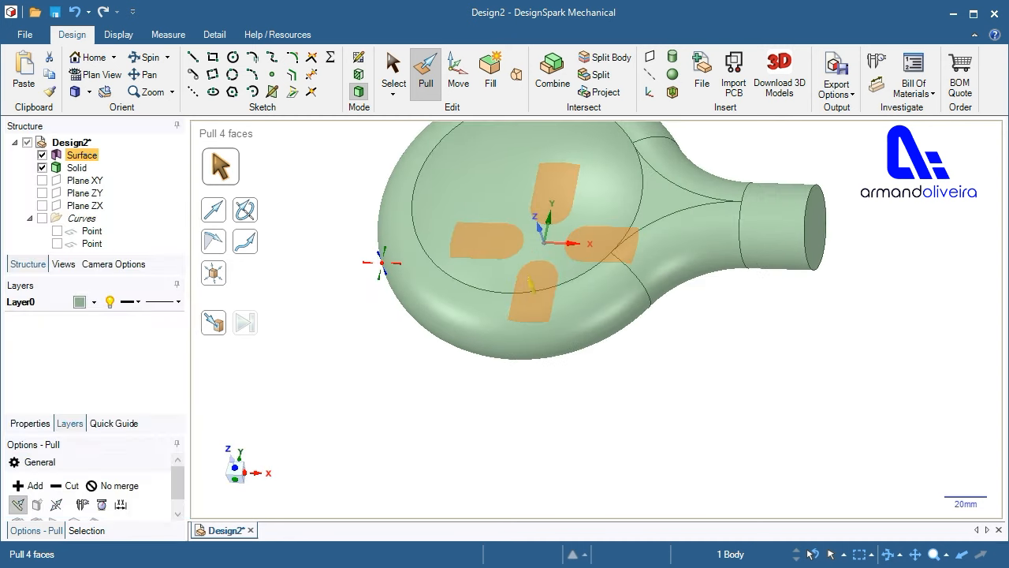
left_click(213, 325)
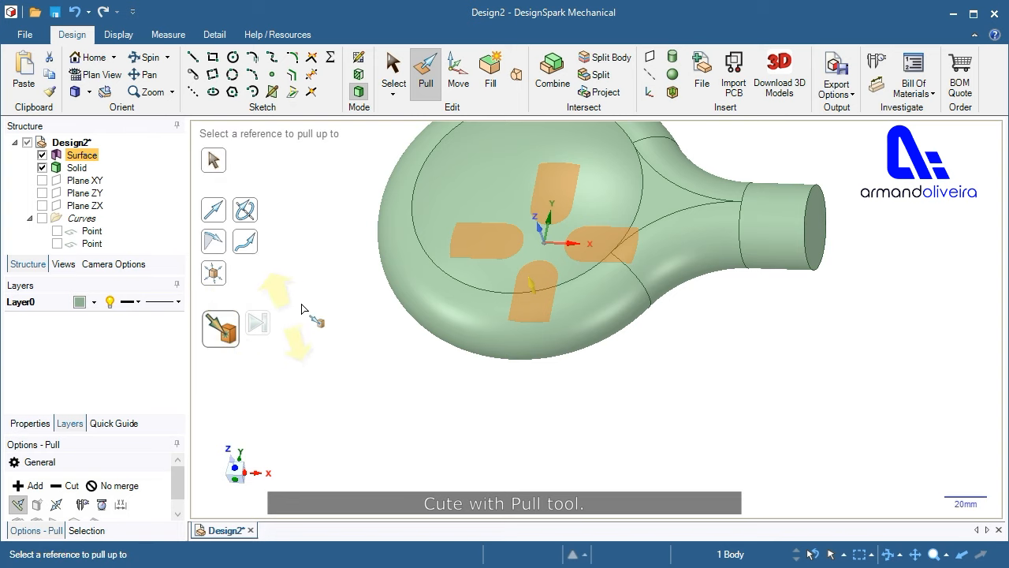
left_click(428, 199)
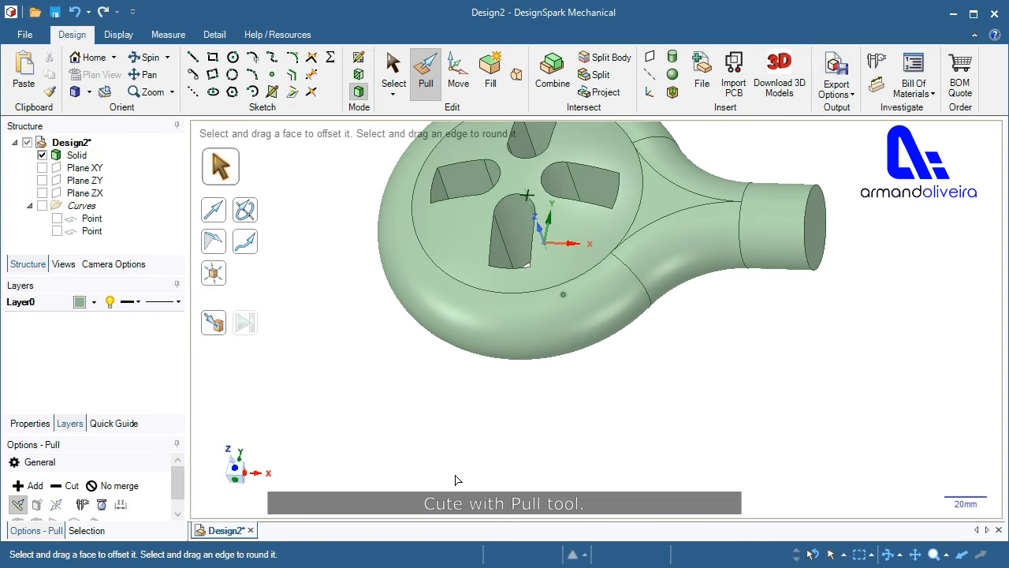
- Inspect the finished part and its four slots from above and in the home view
key("z")
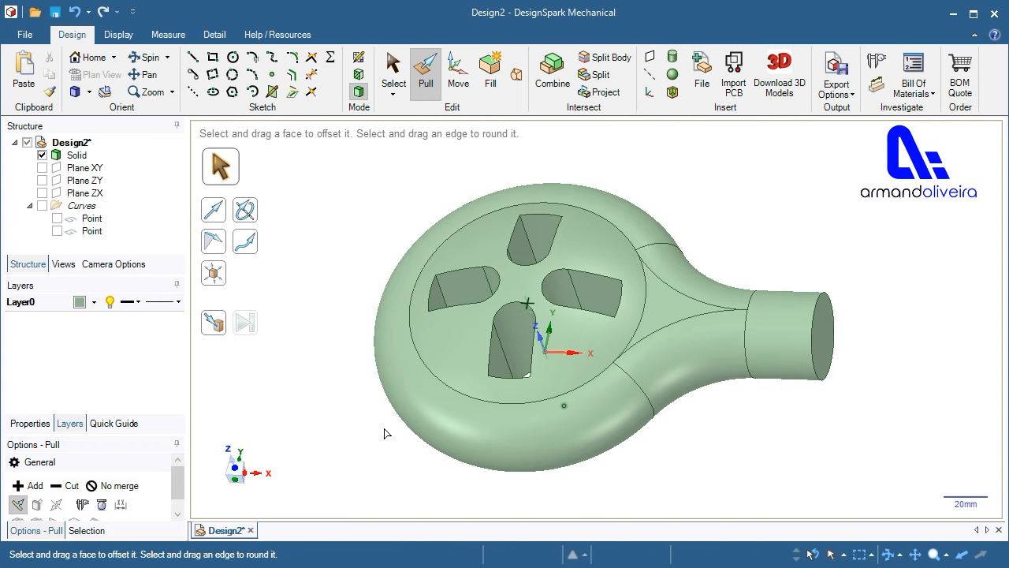
middle_click_drag(901, 400, 931, 481)
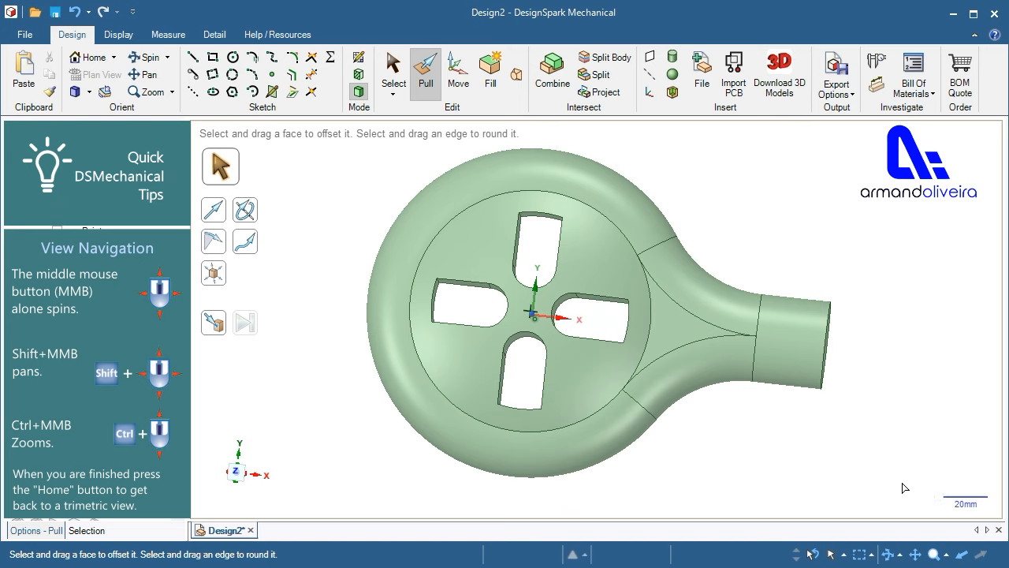
key("v")
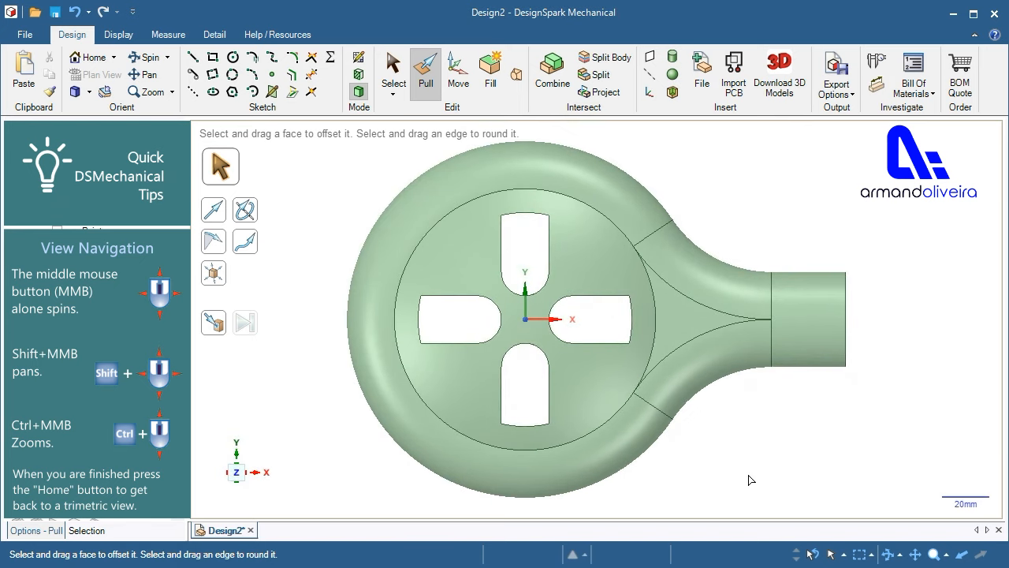
key("h")
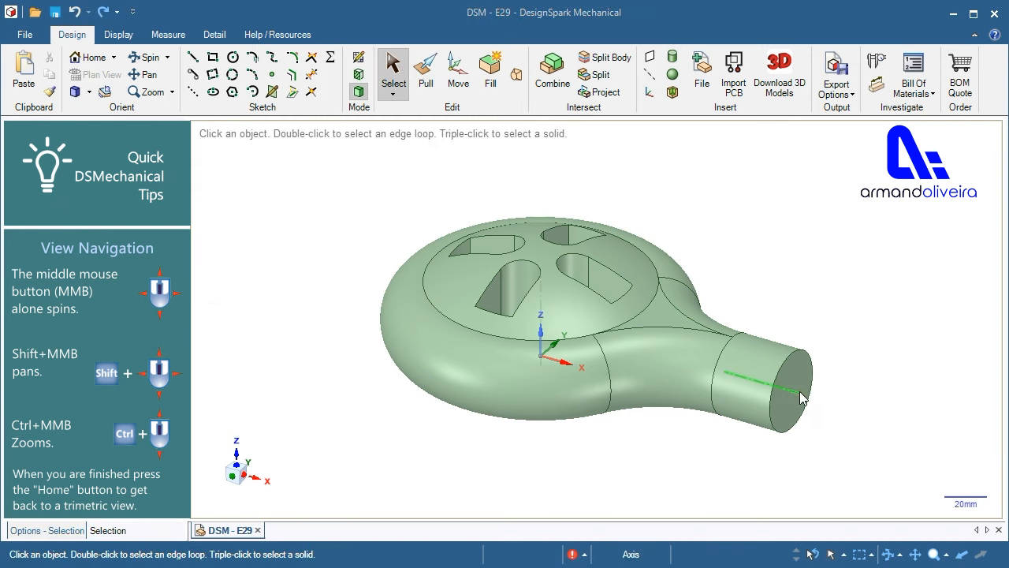
mouse_move(792, 392)
middle_mouse_down()
mouse_move(831, 492)
mouse_move(831, 326)
mouse_move(855, 221)
mouse_move(858, 368)
mouse_move(876, 428)
middle_mouse_up()
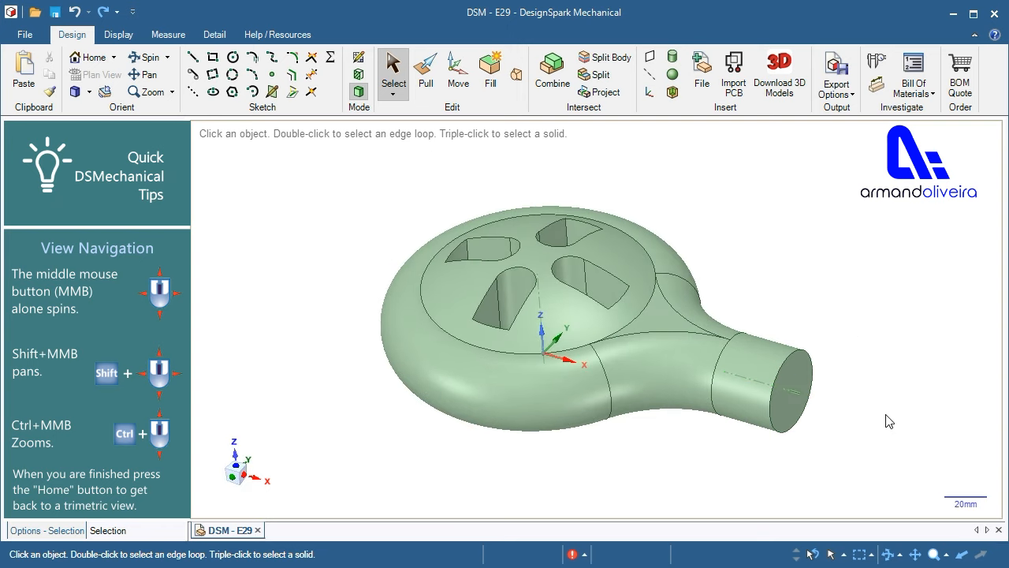